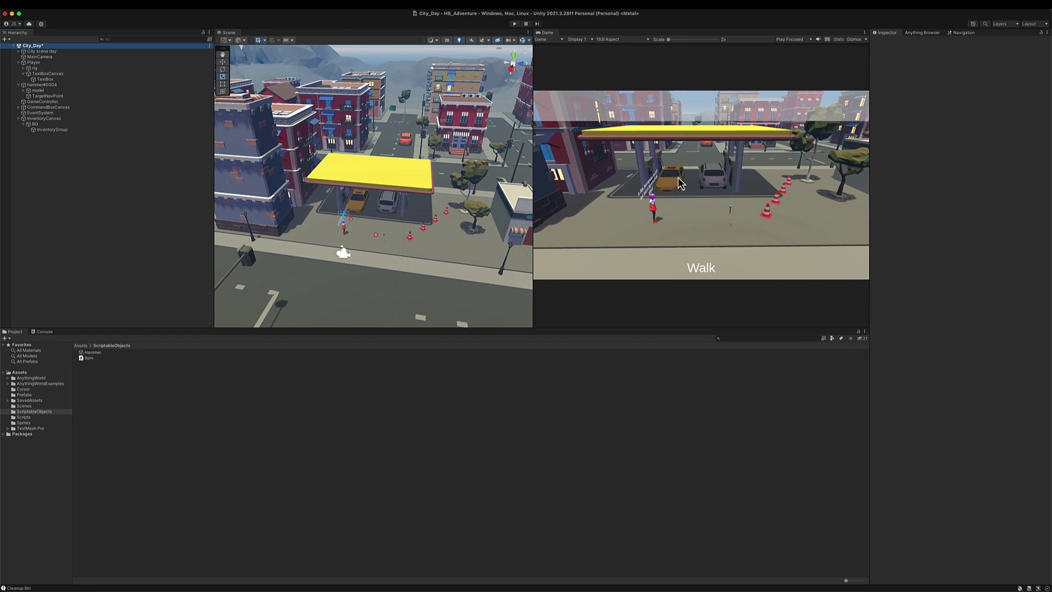
# Find the Colliders.037 object in the scene hierarchy, deactivate it and clear the hierarchy search.
pyautogui.click(134, 40)
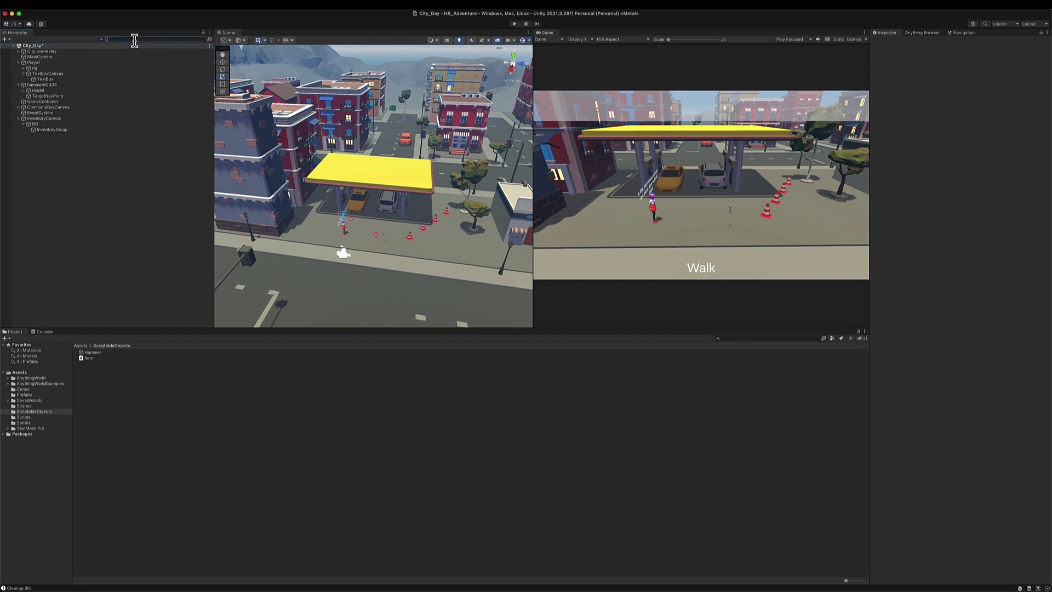
pyautogui.write('Colli')
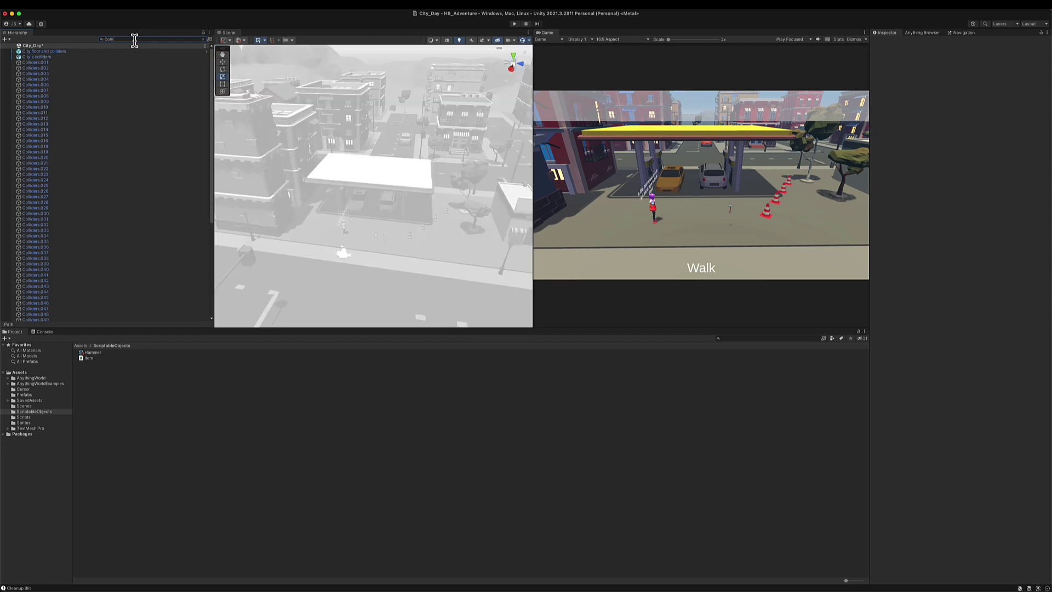
pyautogui.click(56, 254)
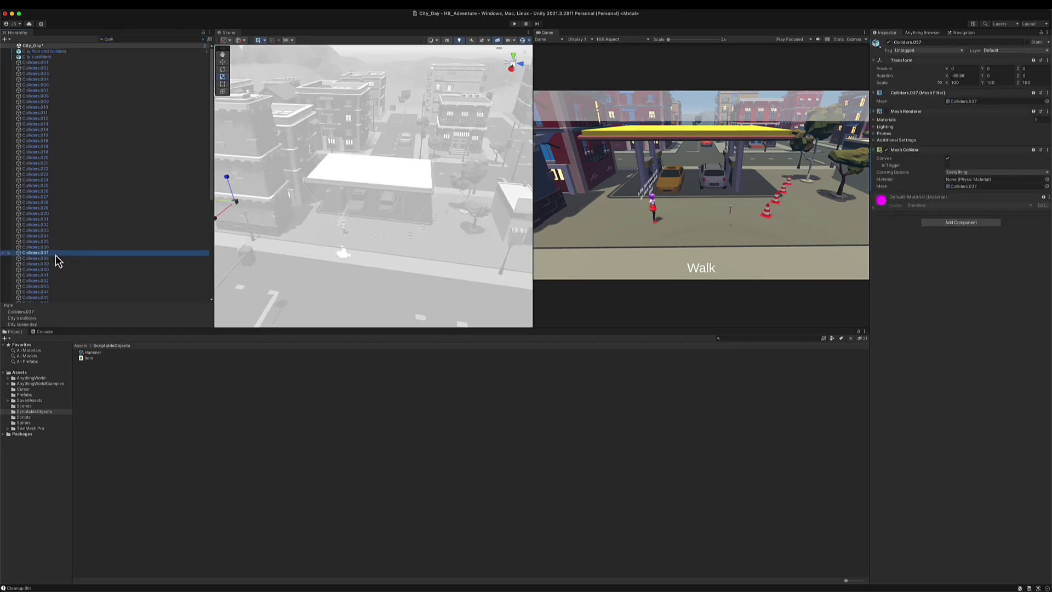
pyautogui.press('f')
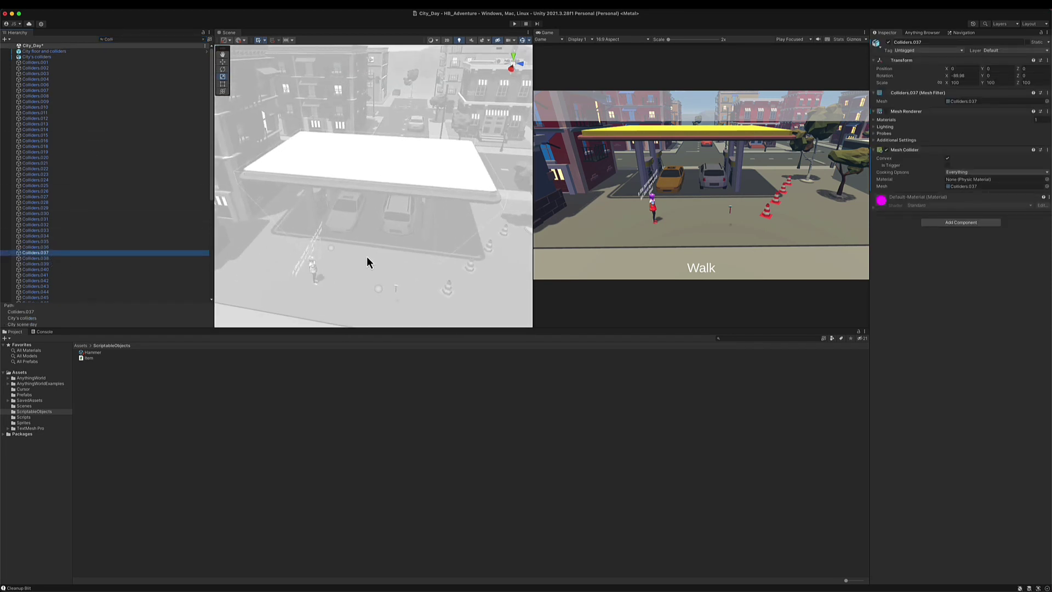
pyautogui.keyDown('alt'); pyautogui.moveTo(378, 261); pyautogui.dragTo(353, 235); pyautogui.keyUp('alt')
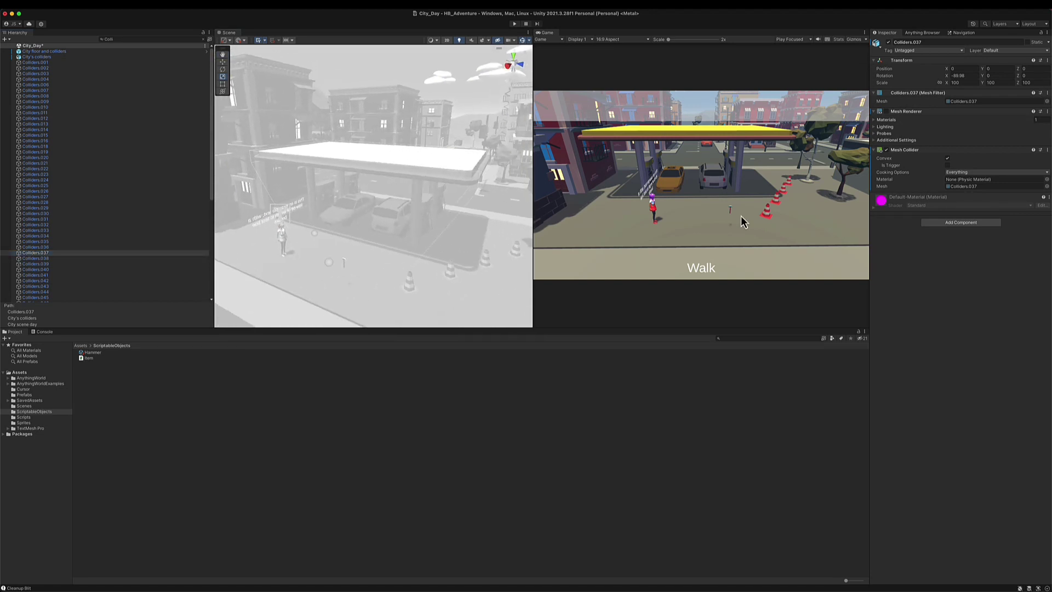
pyautogui.click(888, 42)
pyautogui.click(122, 39)
pyautogui.press('BackSpace')
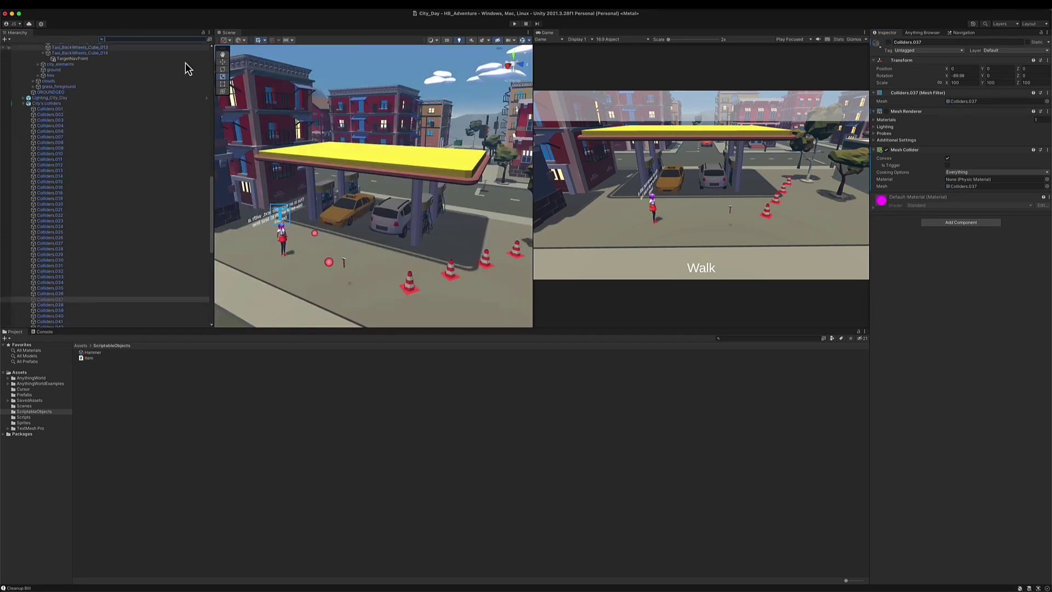
# Add a Box Collider and the Item Controller script to the orange taxi under the yellow canopy.
pyautogui.click(353, 215)
pyautogui.click(351, 217)
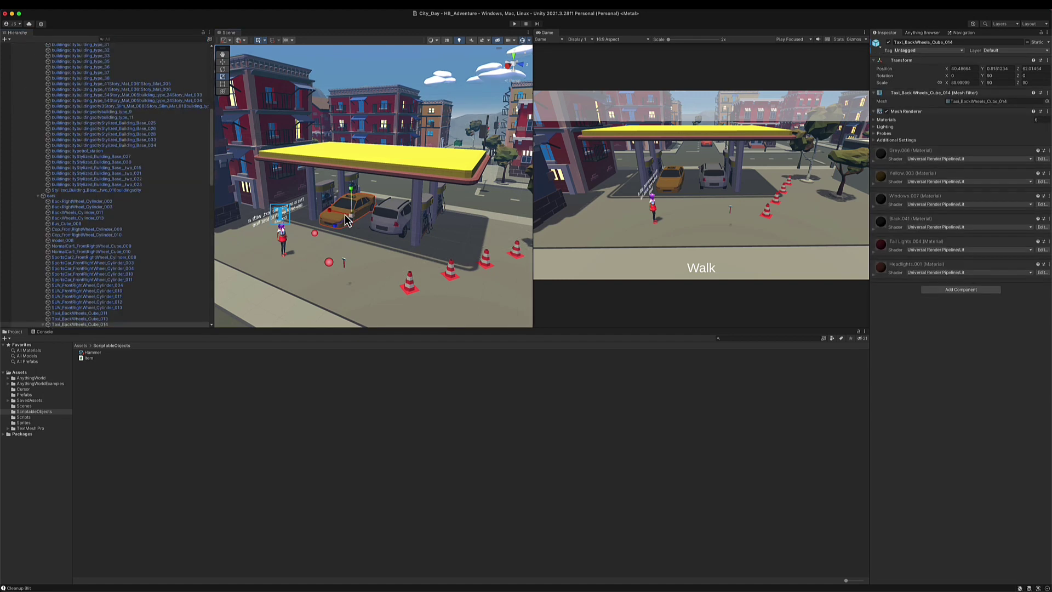
pyautogui.click(943, 42)
pyautogui.write('Taxi')
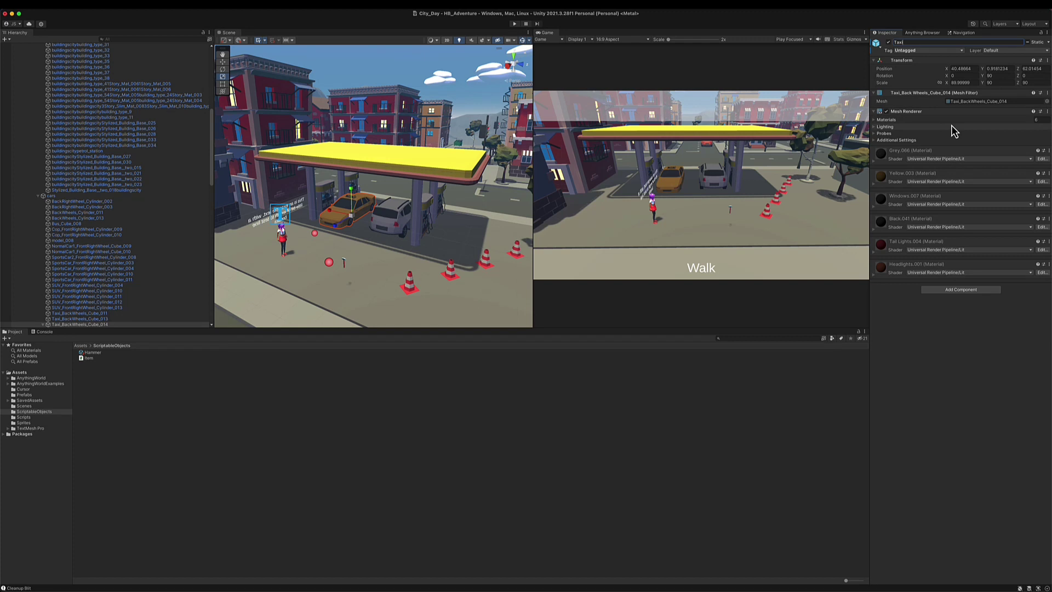
pyautogui.click(967, 290)
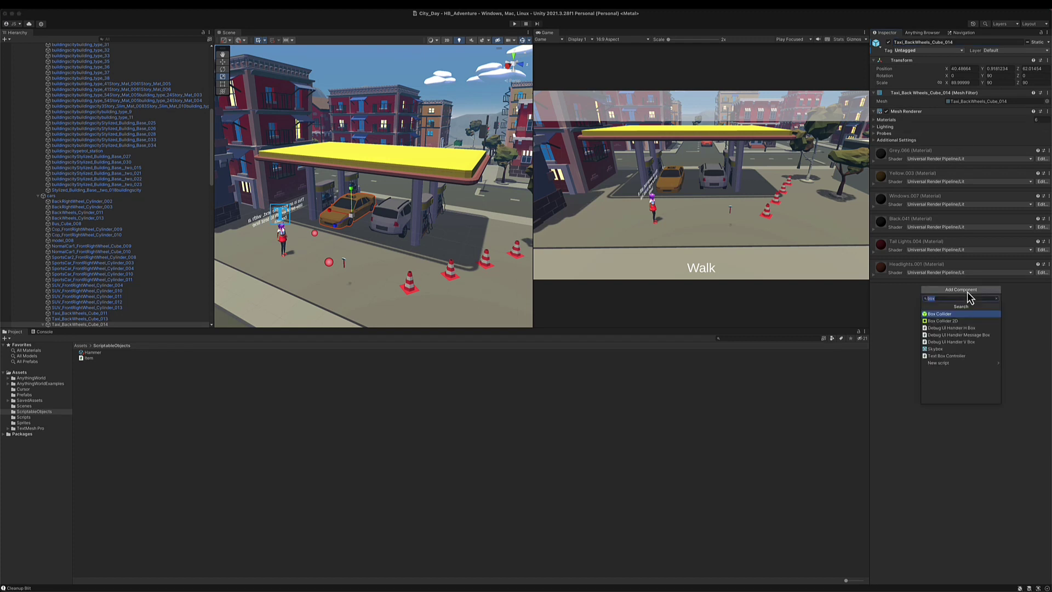
pyautogui.press('Return')
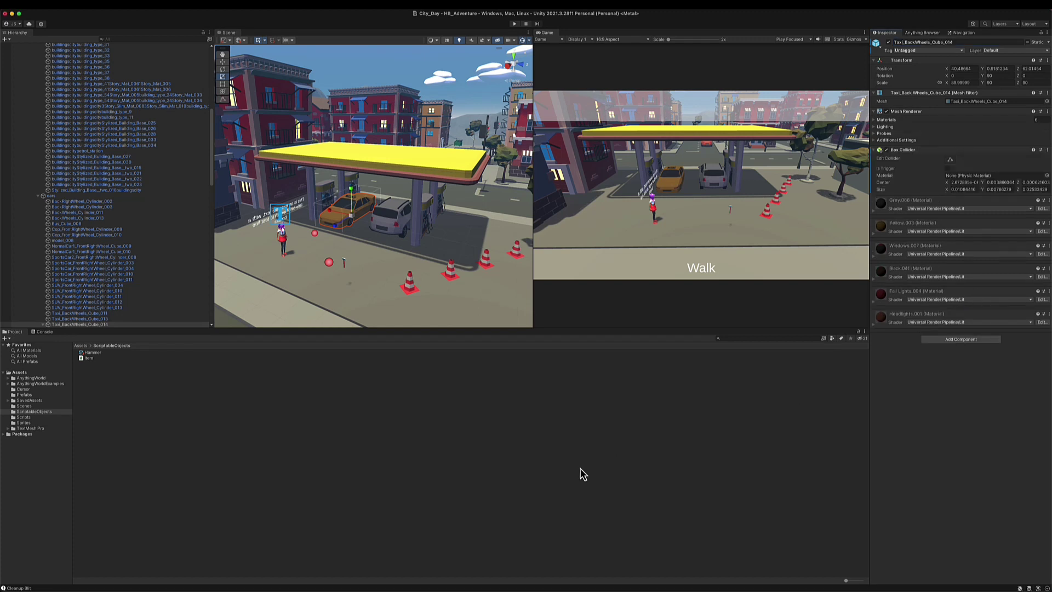
pyautogui.click(980, 339)
pyautogui.write('Item')
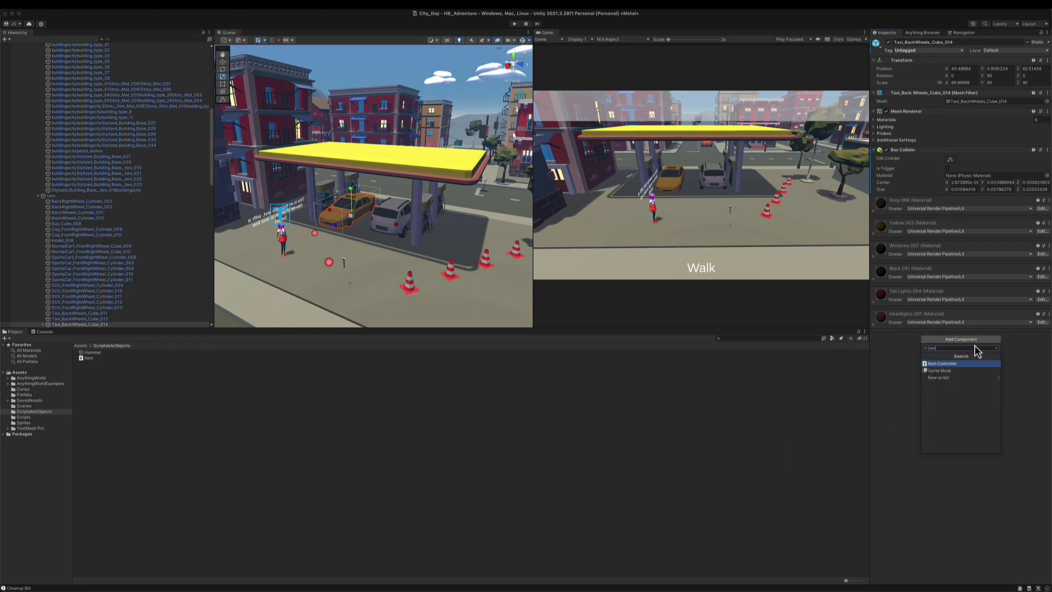
pyautogui.click(944, 363)
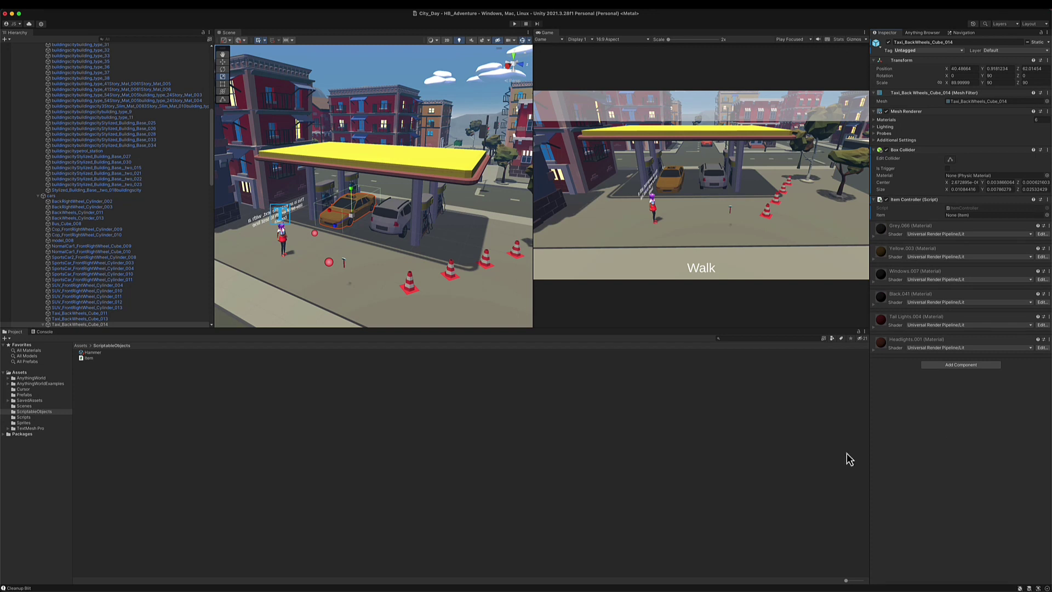
# Create a new Item asset named Taxi in the ScriptableObjects folder.
pyautogui.click(139, 425)
pyautogui.rightClick(137, 440)
pyautogui.moveTo(168, 397)
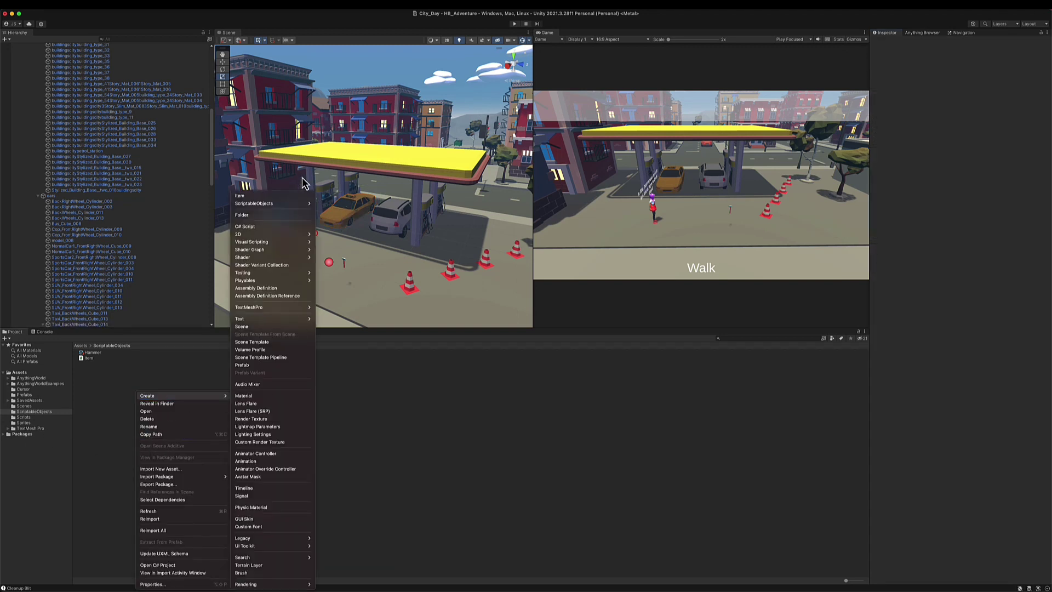
pyautogui.click(291, 196)
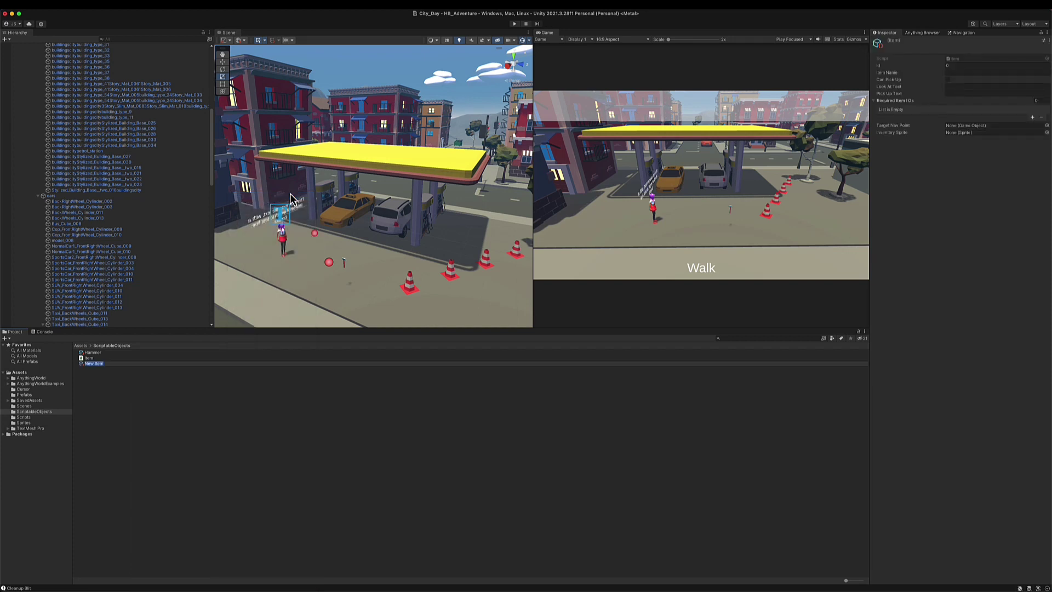
pyautogui.write('Taxi')
pyautogui.press('Return')
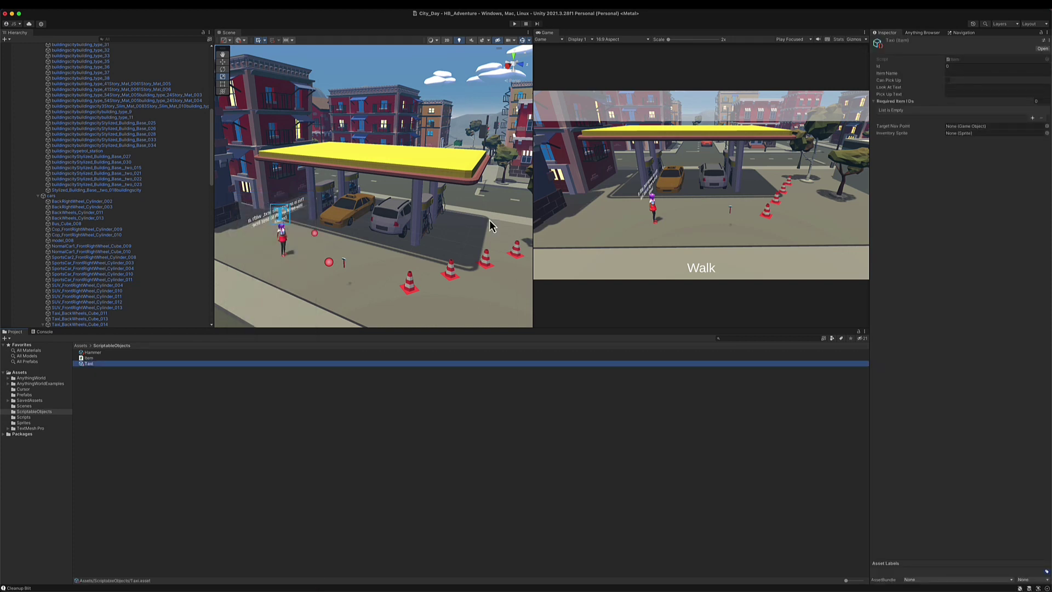
# Set the Taxi asset's Id to 2, Item Name to Taxi and Look At Text to "A Taxi... But I don't really need a taxi right now".
pyautogui.click(962, 67)
pyautogui.write('2')
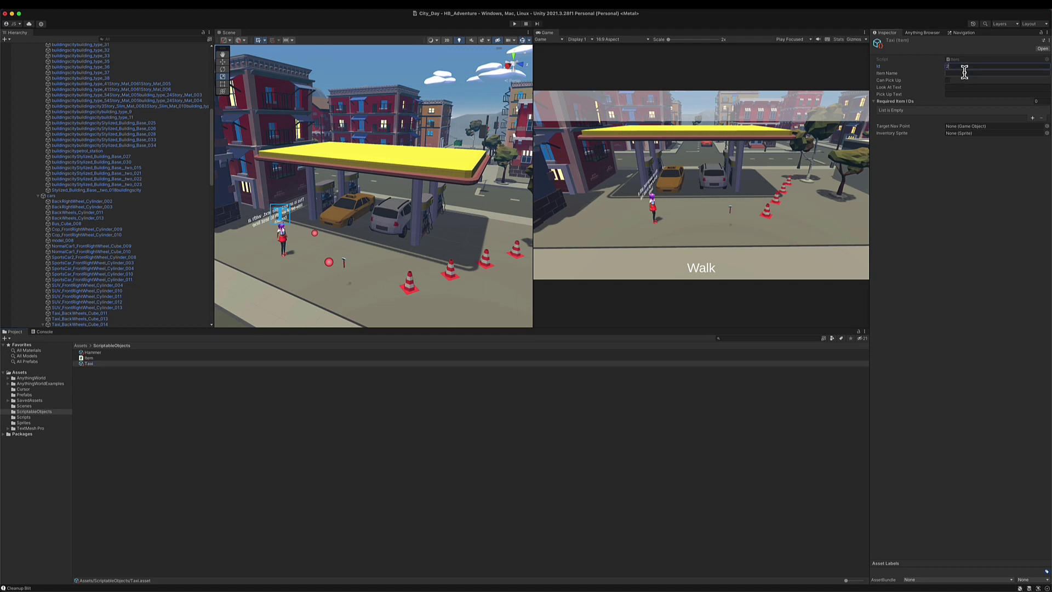
pyautogui.click(964, 73)
pyautogui.press('Tab')
pyautogui.write('A Taxi')
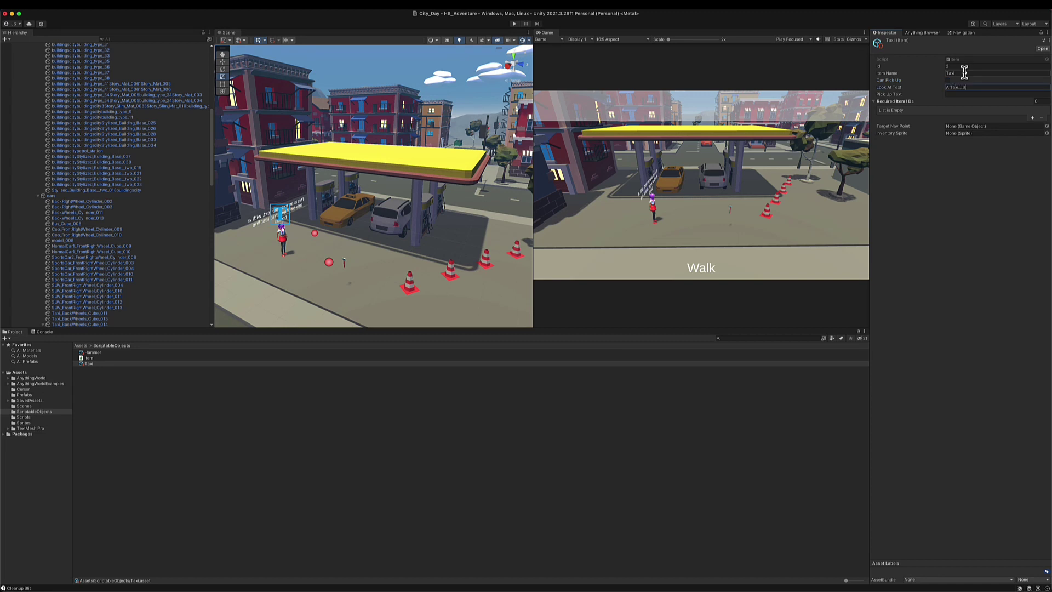
pyautogui.write("... But I don't really need a taxy")
pyautogui.write('right now')
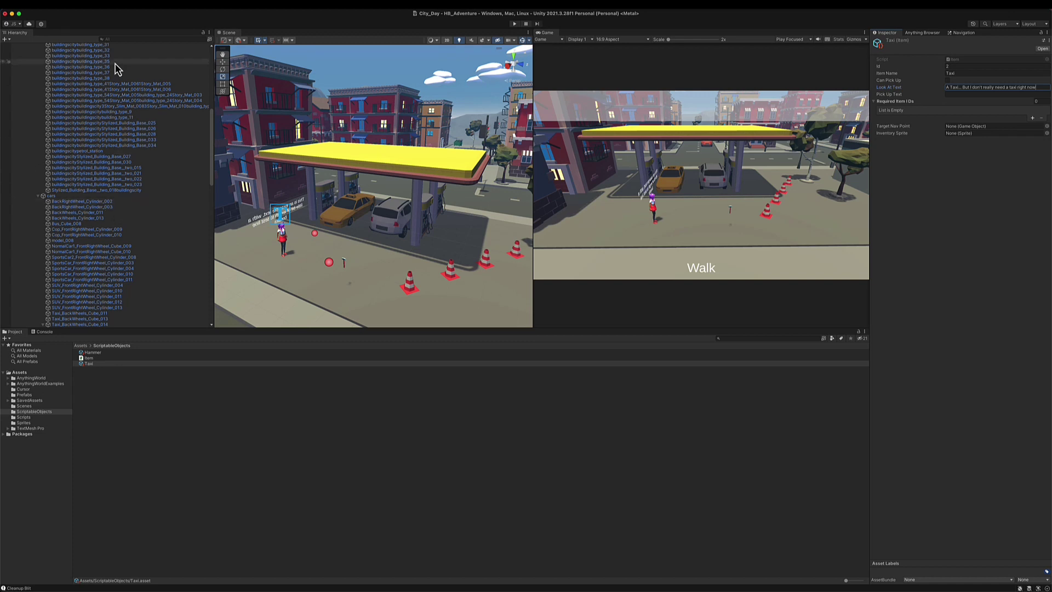
# Find the Taxi_BackWheels_Cube_014 object in the hierarchy, rename it Taxi and tag it as Item.
pyautogui.click(132, 37)
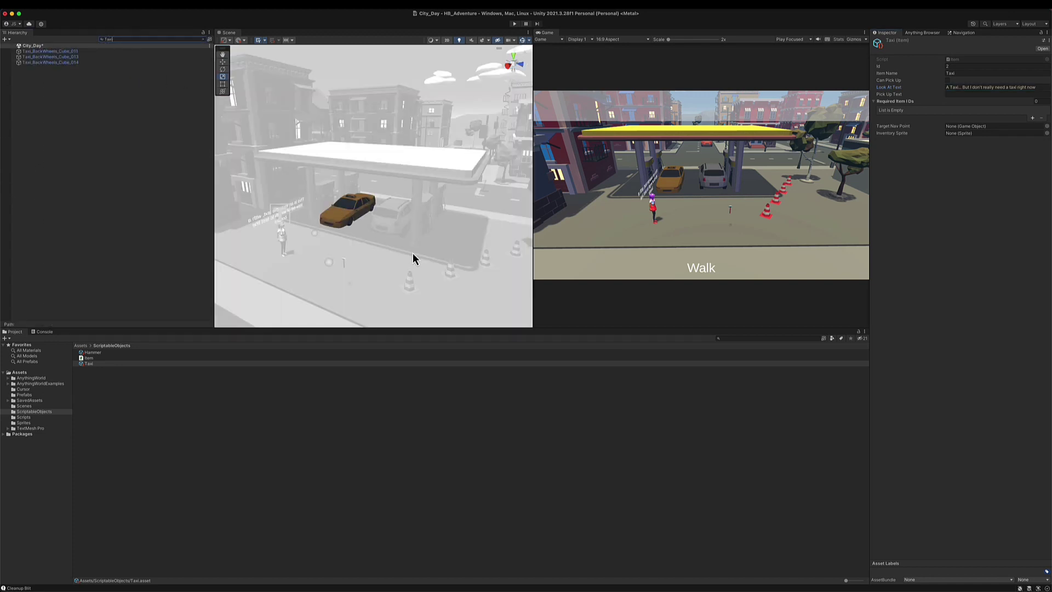
pyautogui.click(72, 64)
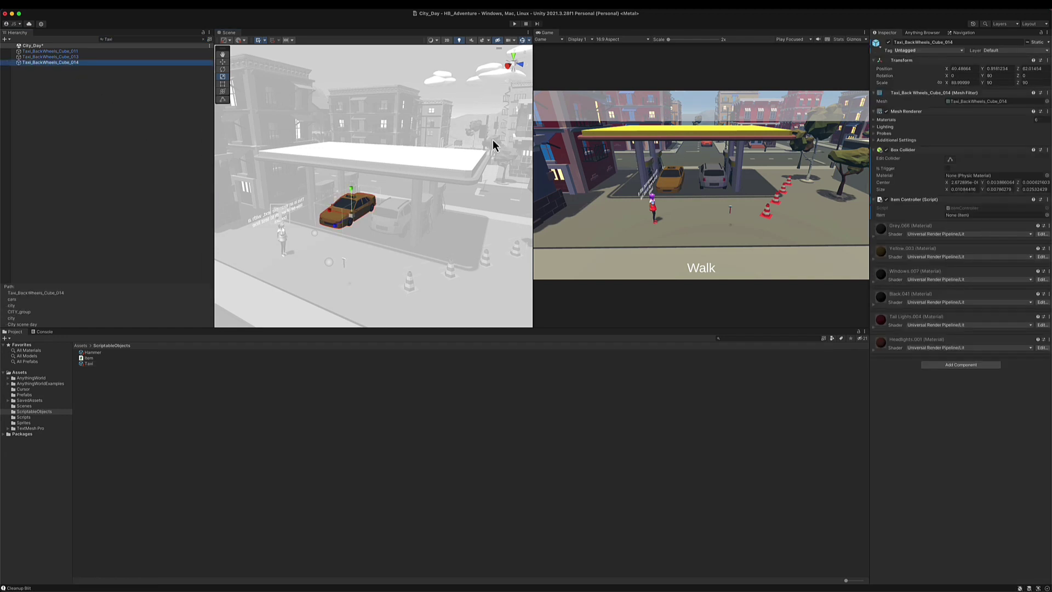
pyautogui.click(70, 103)
pyautogui.click(70, 64)
pyautogui.click(941, 41)
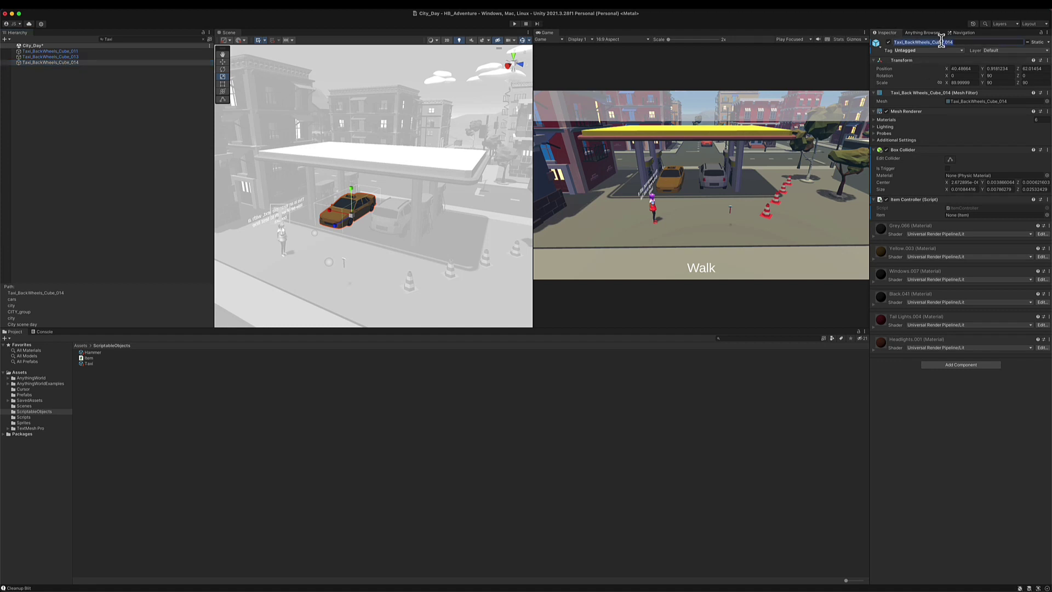
pyautogui.write('Taxi')
pyautogui.press('Return')
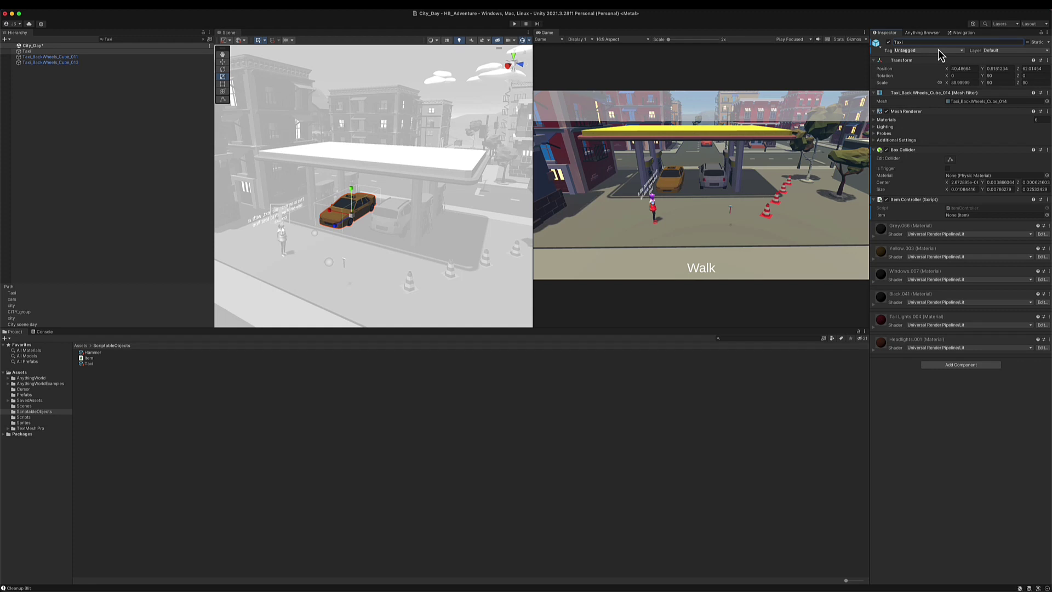
pyautogui.click(938, 49)
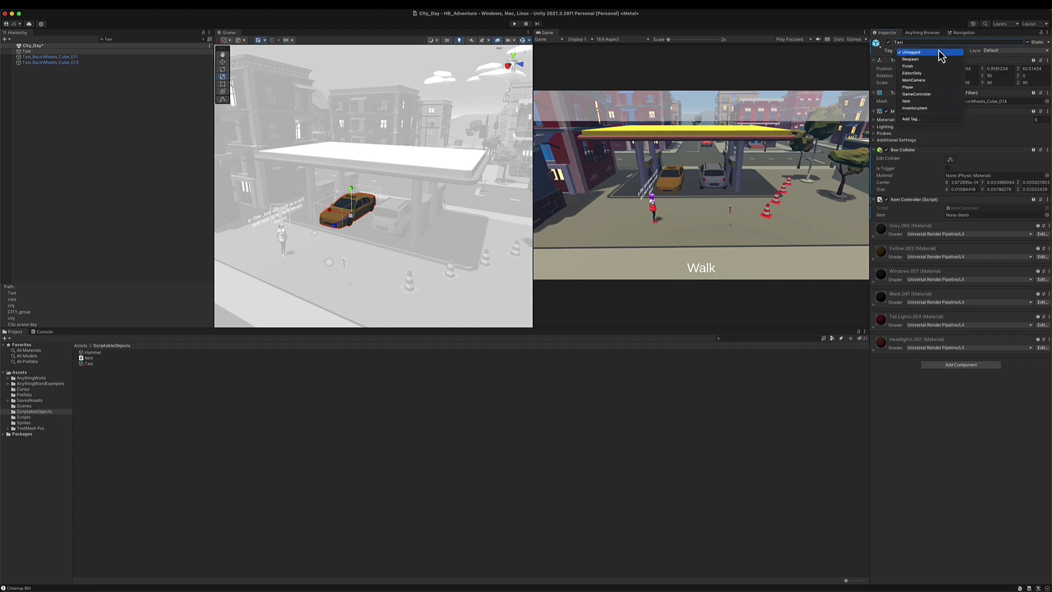
pyautogui.click(916, 104)
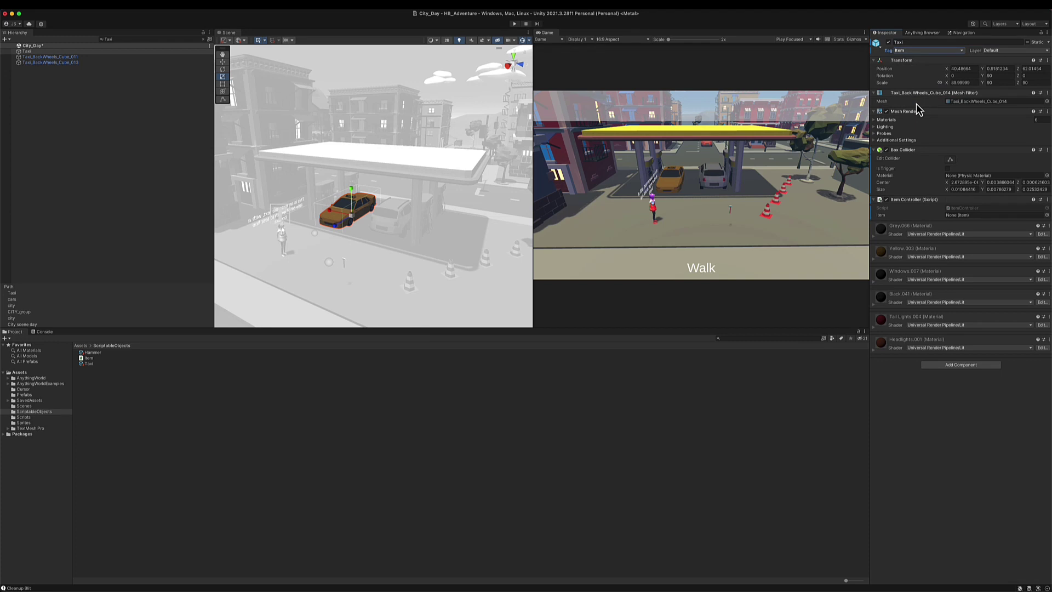
# Create an empty child object under the Taxi object.
pyautogui.click(48, 93)
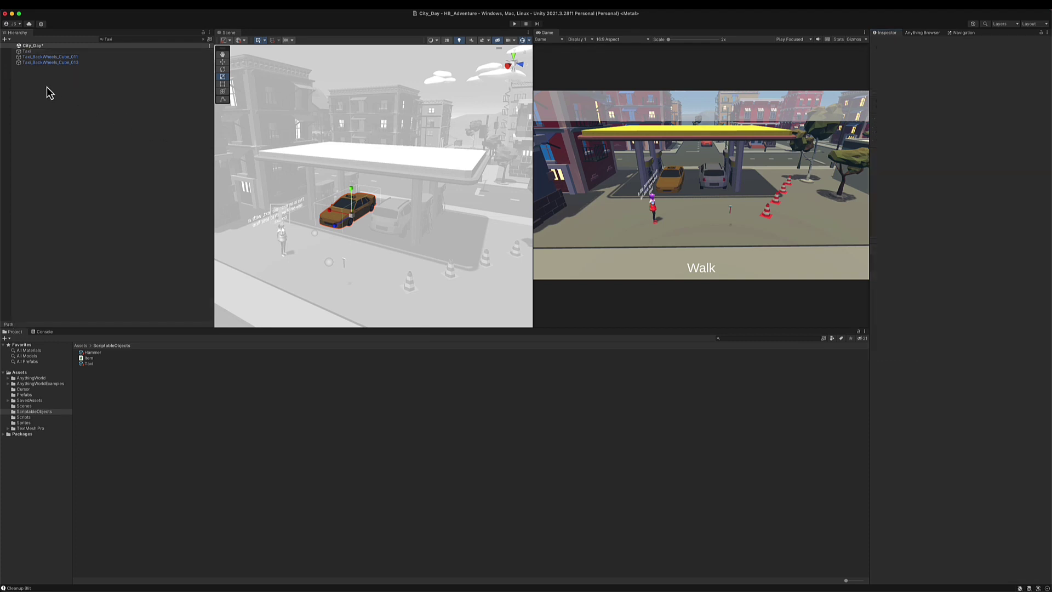
pyautogui.rightClick(27, 52)
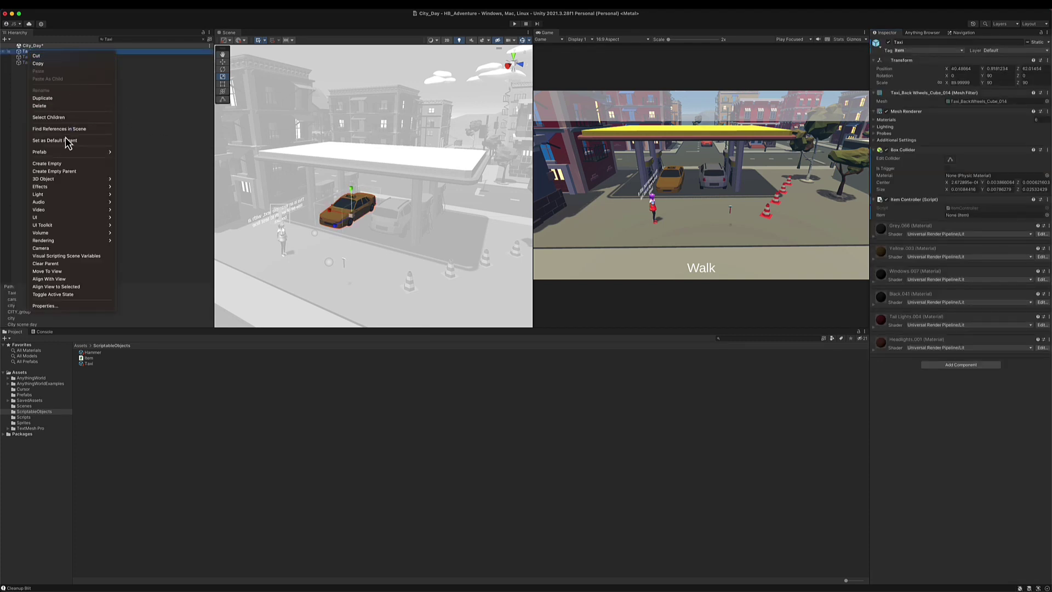
pyautogui.click(77, 164)
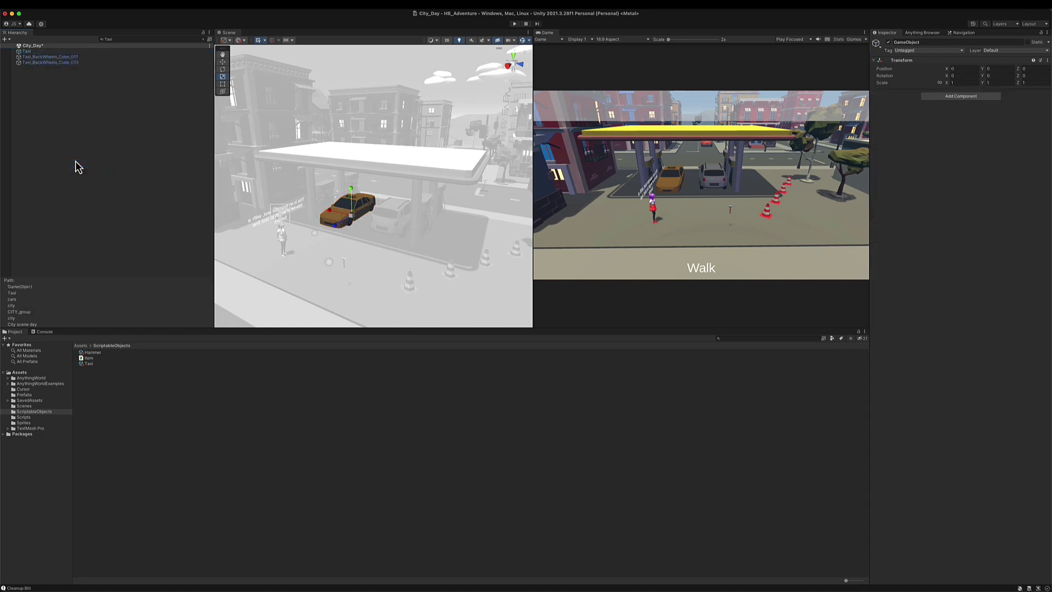
# Reveal the Taxi object's children in the unfiltered hierarchy and delete its empty GameObject child.
pyautogui.click(123, 39)
pyautogui.press('BackSpace')
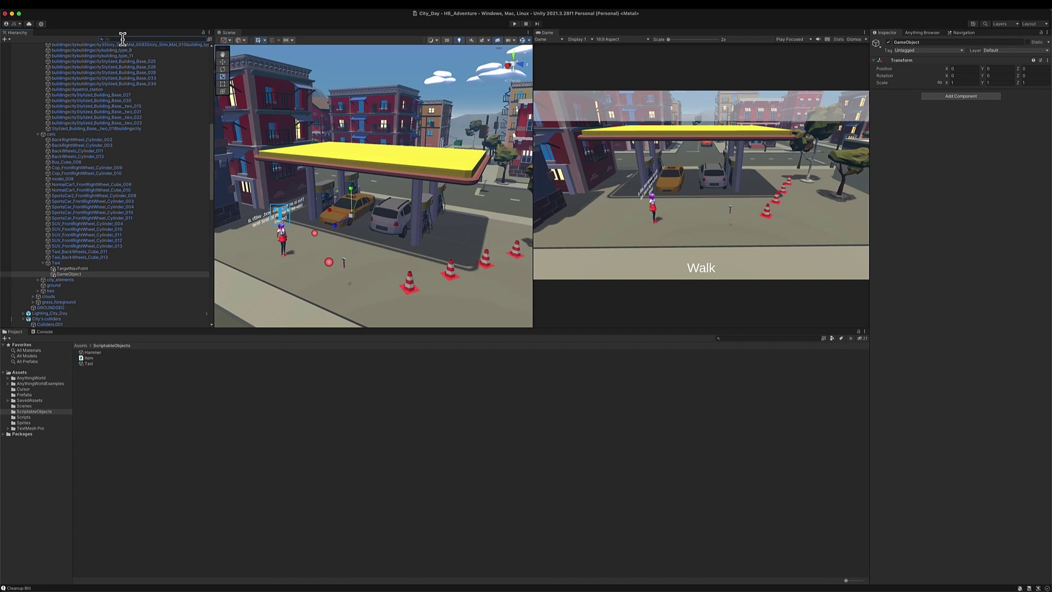
pyautogui.write('Taxi')
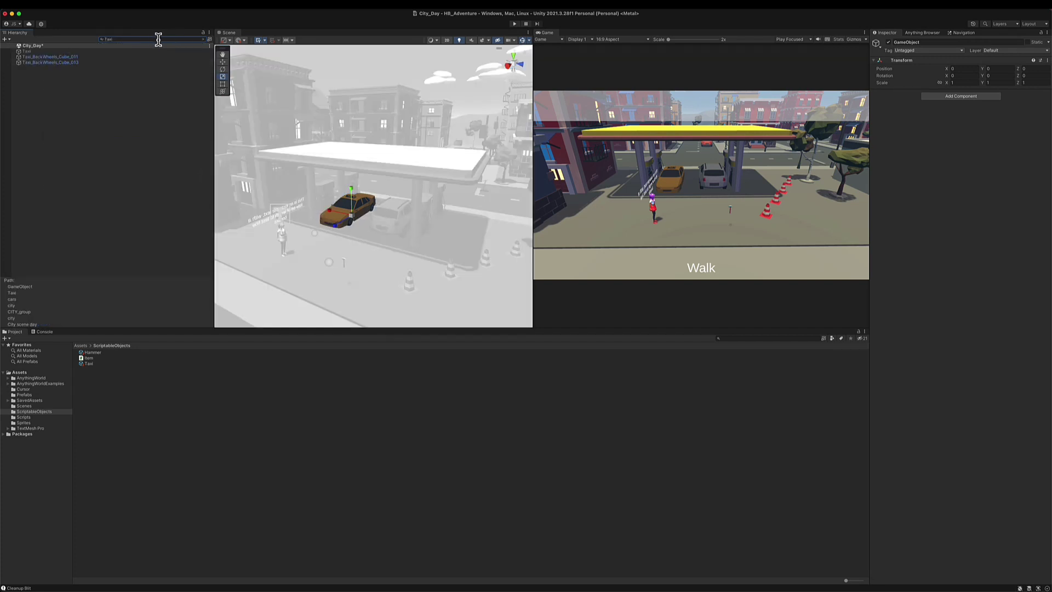
pyautogui.click(158, 39)
pyautogui.press('BackSpace')
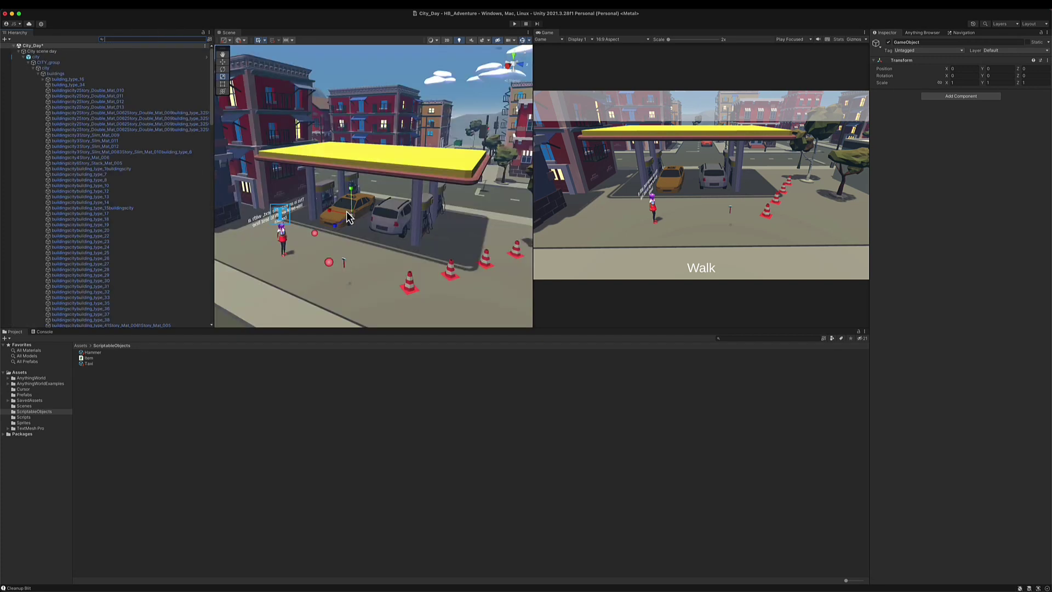
pyautogui.click(345, 216)
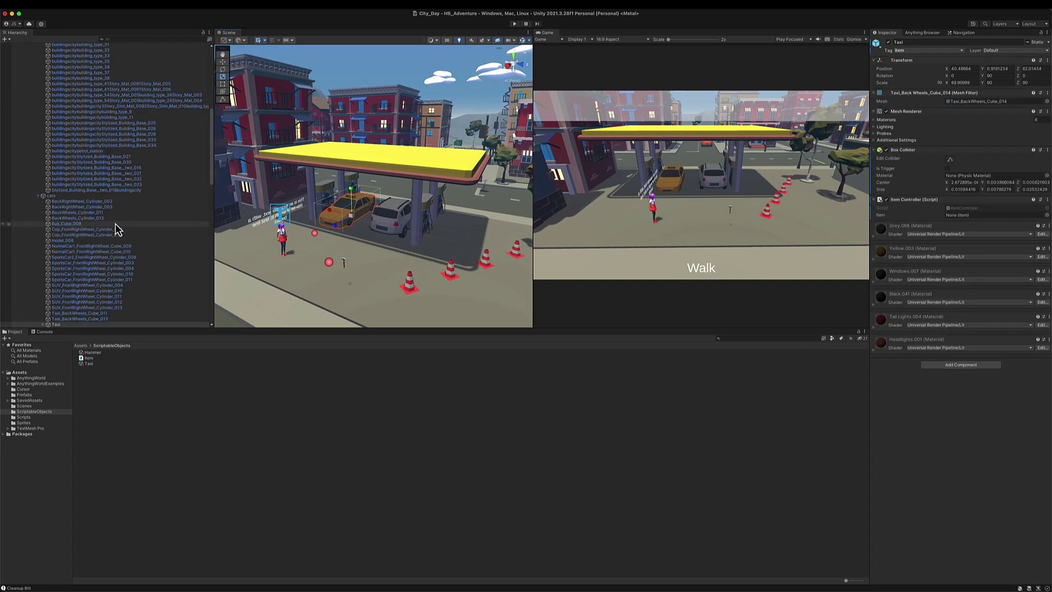
pyautogui.scroll(-3, 117, 229)
pyautogui.click(85, 261)
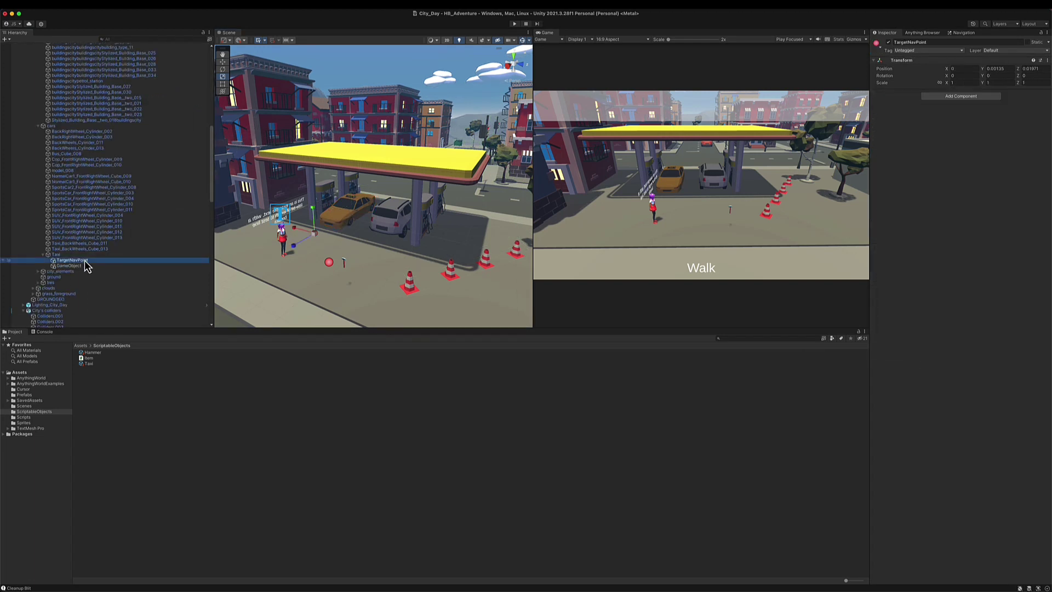
pyautogui.click(86, 266)
pyautogui.rightClick(87, 267)
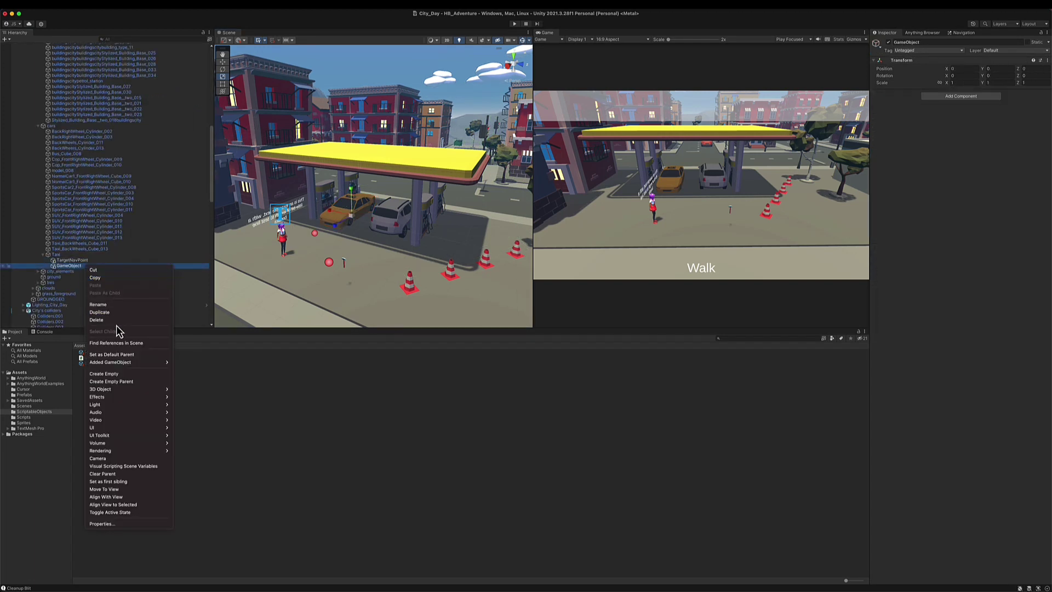
pyautogui.click(116, 320)
# Try to assign the Taxi object's TargetNavPoint child to the Taxi asset's Target Nav Point.
pyautogui.click(87, 260)
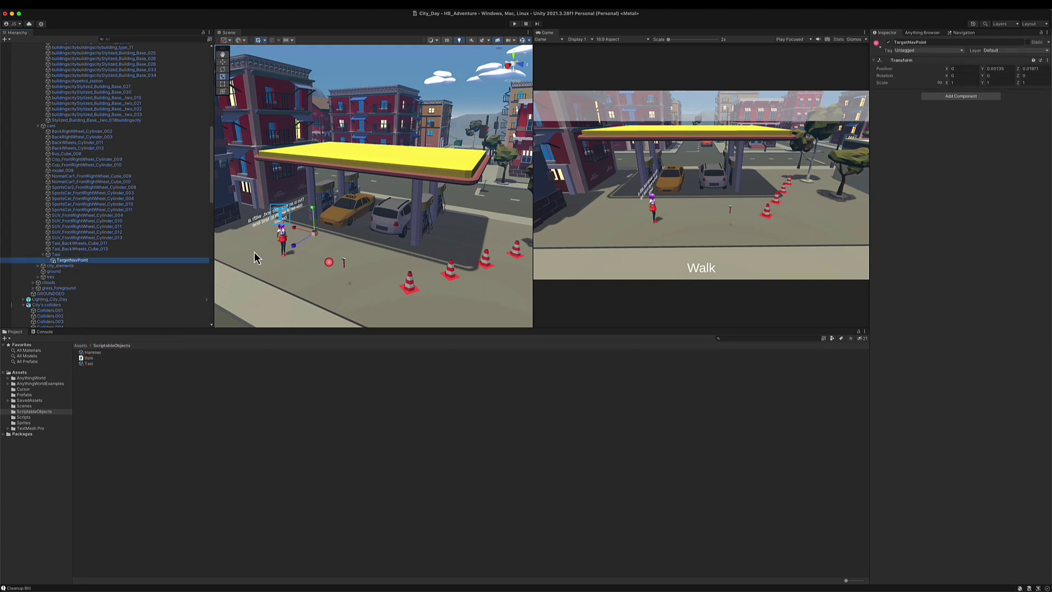
pyautogui.press('w')
pyautogui.click(94, 364)
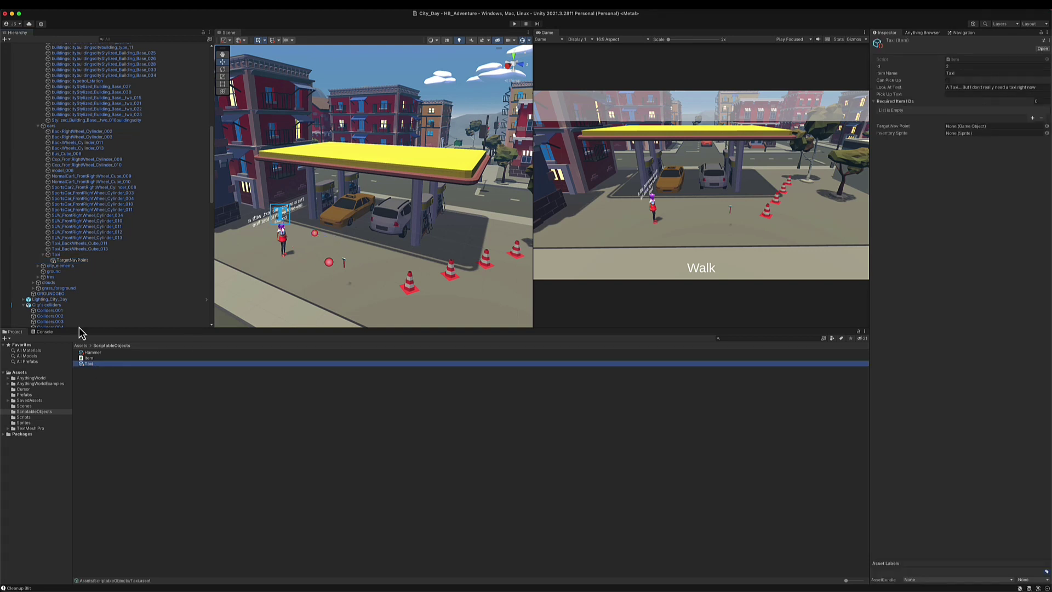
pyautogui.moveTo(71, 260); pyautogui.dragTo(983, 132)
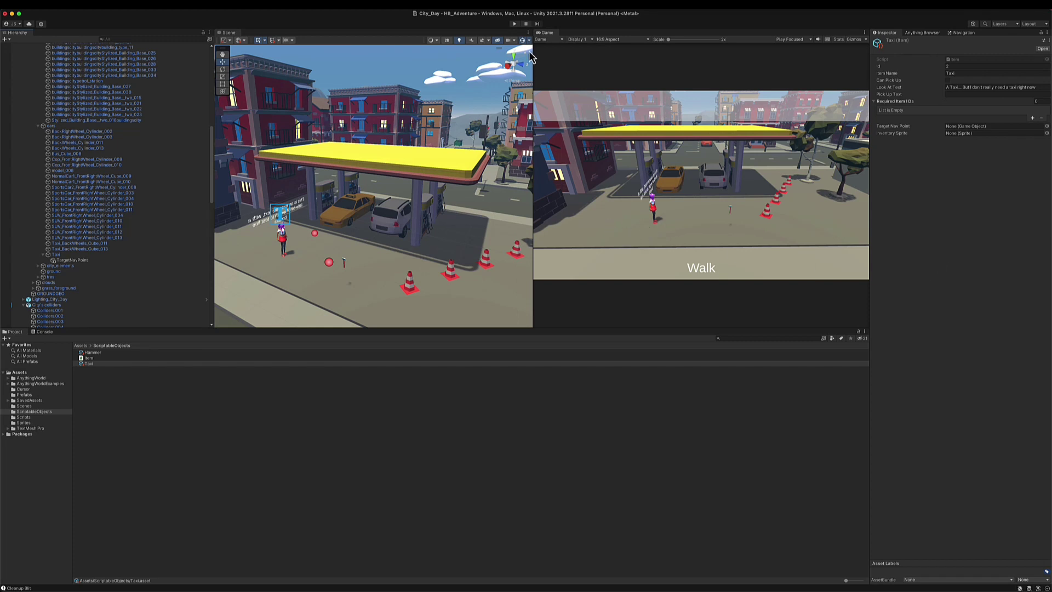
# Play-test the scene by sending the character walking across the forecourt, and stop playback.
pyautogui.click(514, 23)
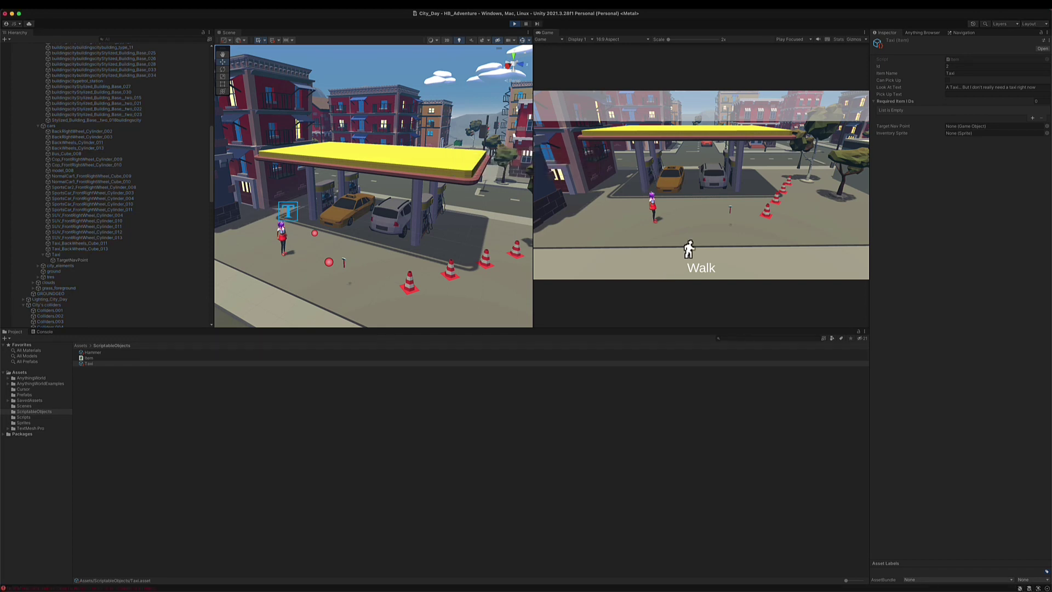
pyautogui.click(668, 251)
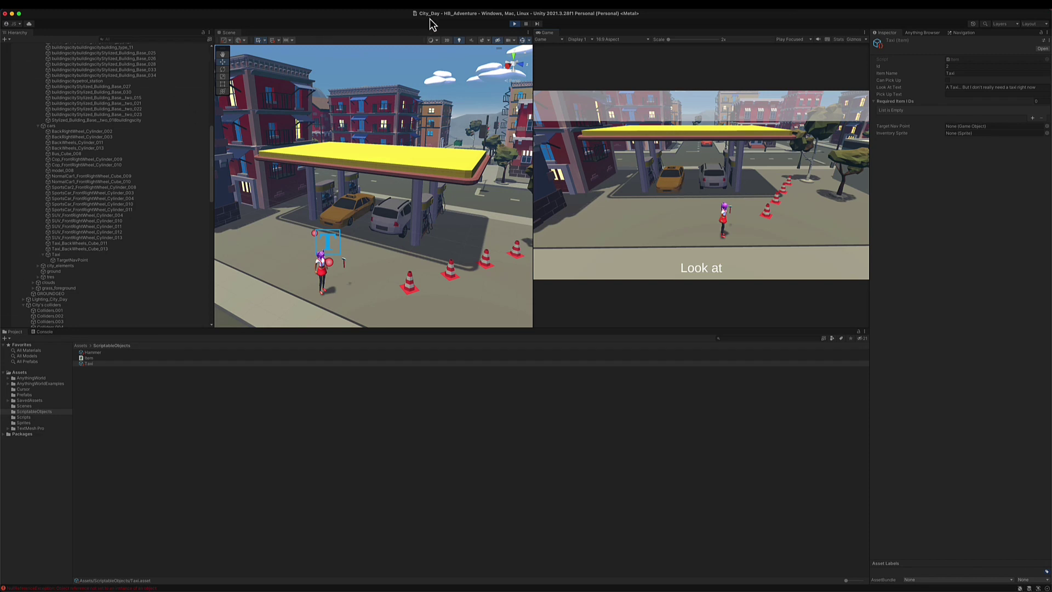
pyautogui.click(515, 25)
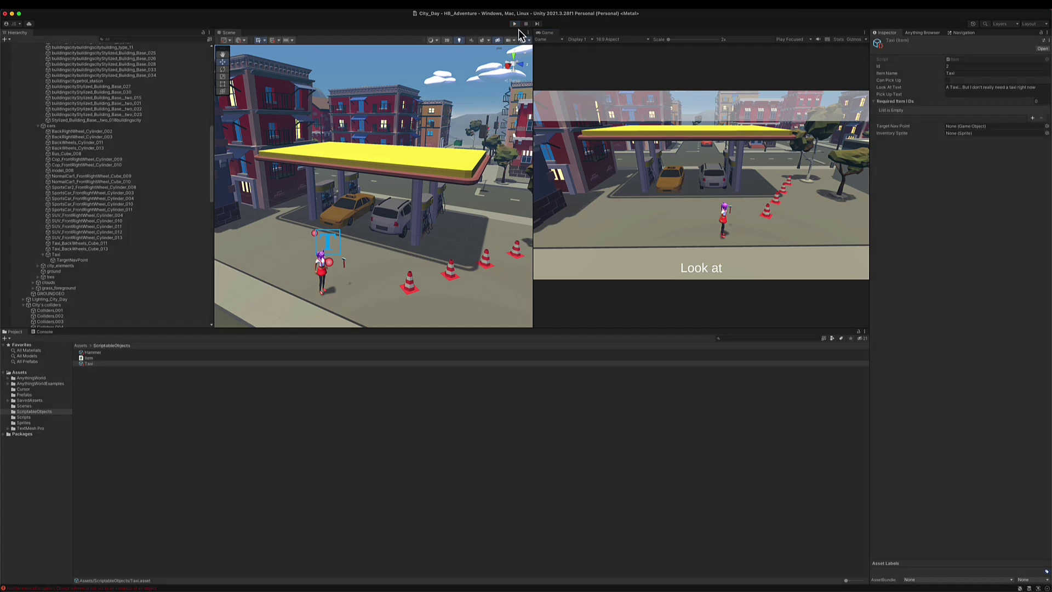
# Search the hierarchy for "collider", inspect the Colliders.037 object and clear the search.
pyautogui.click(71, 255)
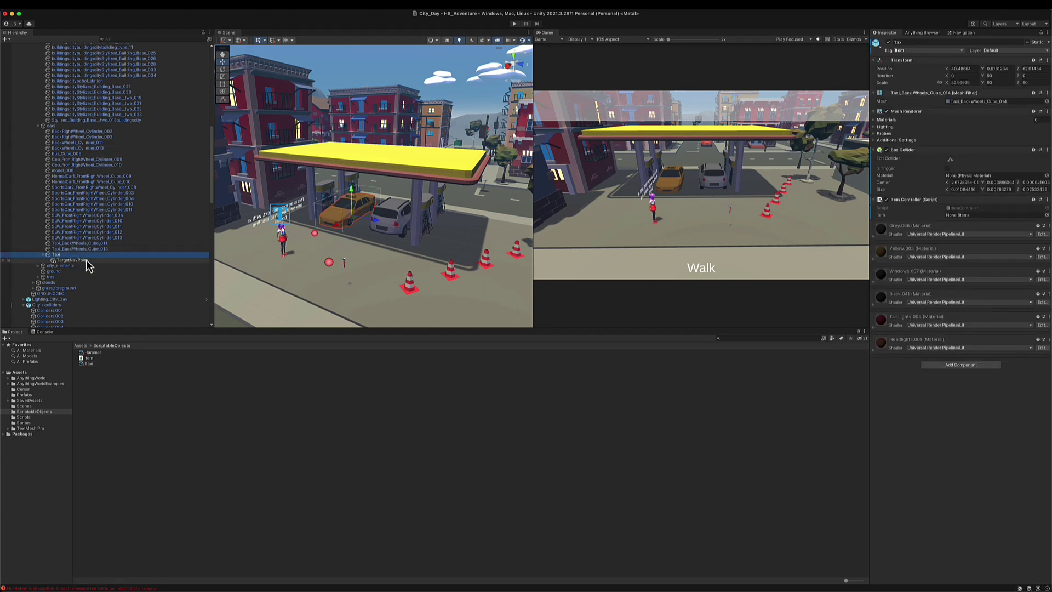
pyautogui.click(152, 39)
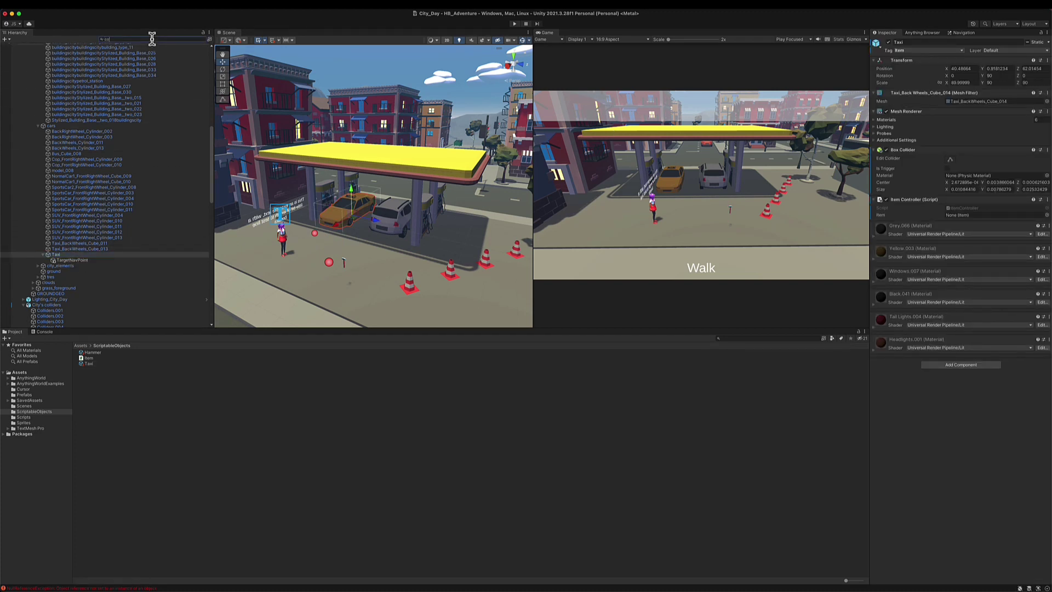
pyautogui.write('collider')
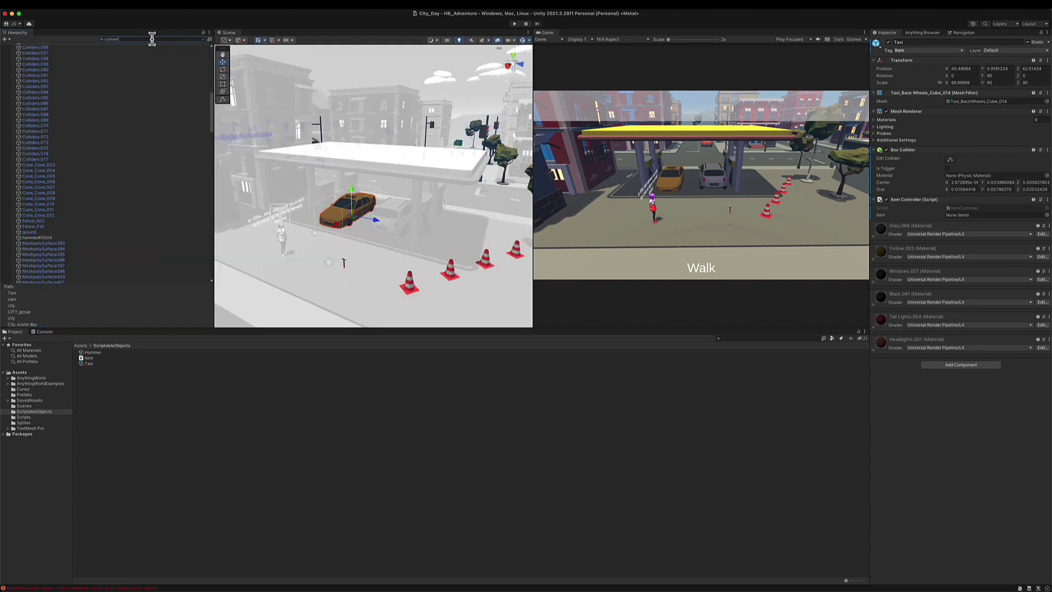
pyautogui.scroll(6, 77, 156)
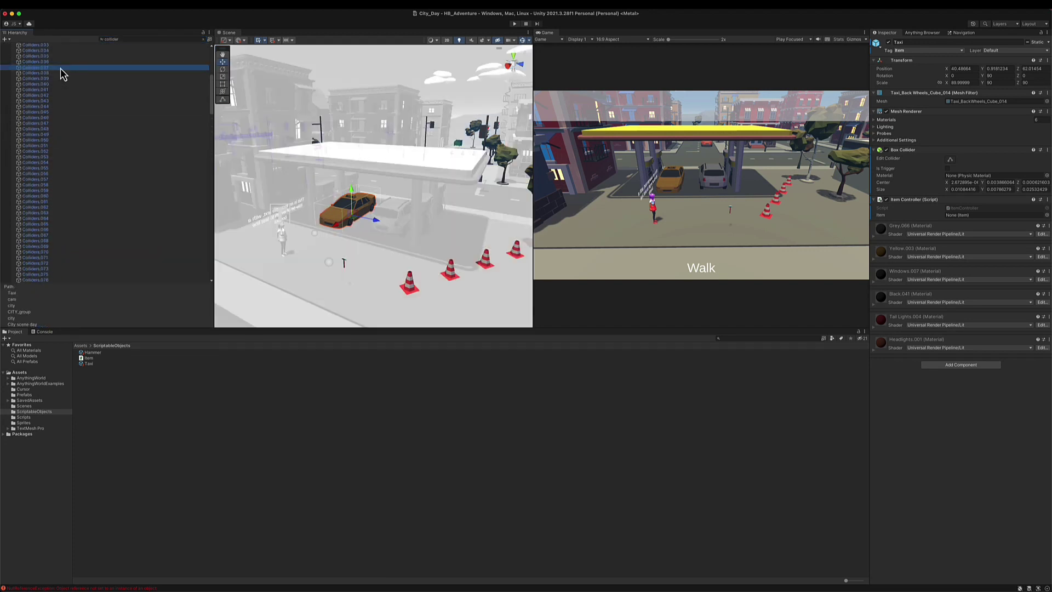
pyautogui.click(61, 68)
pyautogui.moveTo(373, 236)
pyautogui.mouseDown(button='right')
pyautogui.moveTo(355, 245)
pyautogui.moveTo(378, 236)
pyautogui.mouseUp(button='right')
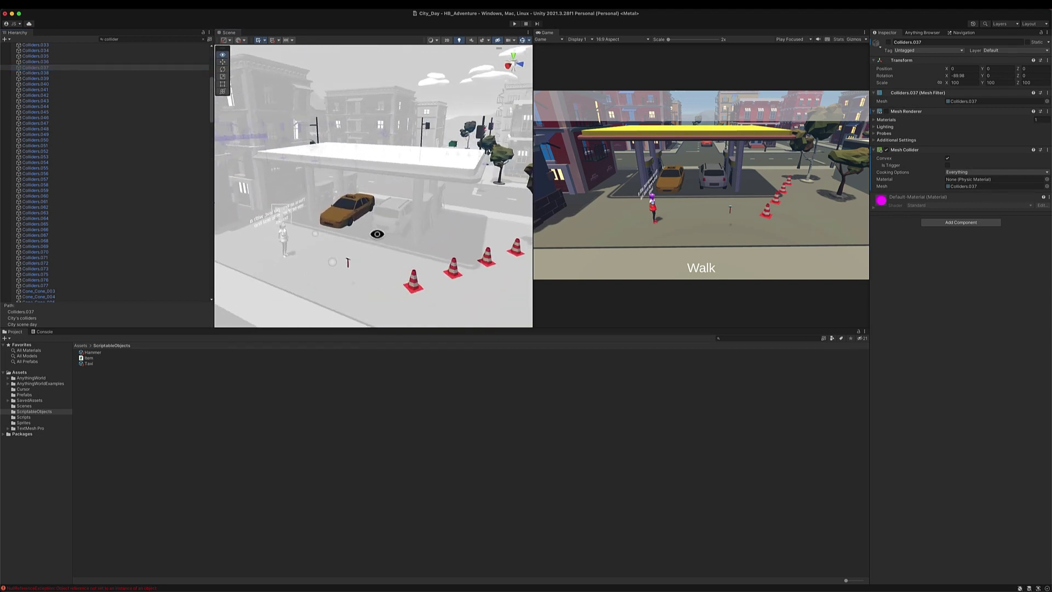
pyautogui.click(132, 37)
pyautogui.press('BackSpace')
# Open the script line behind the ItemController.Start console error in the code editor, and return to Unity.
pyautogui.click(45, 332)
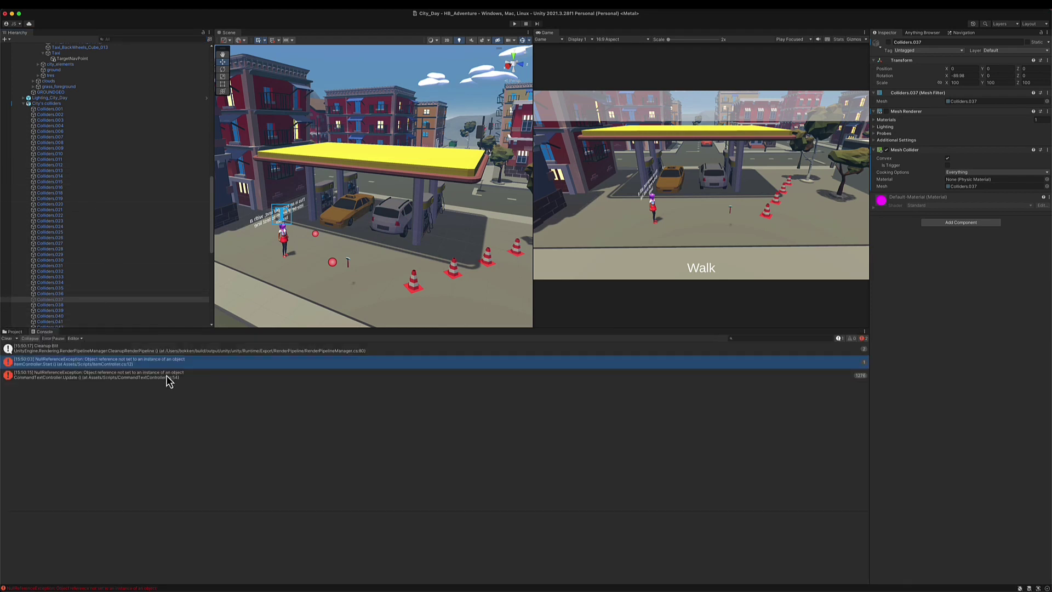
pyautogui.doubleClick(152, 365)
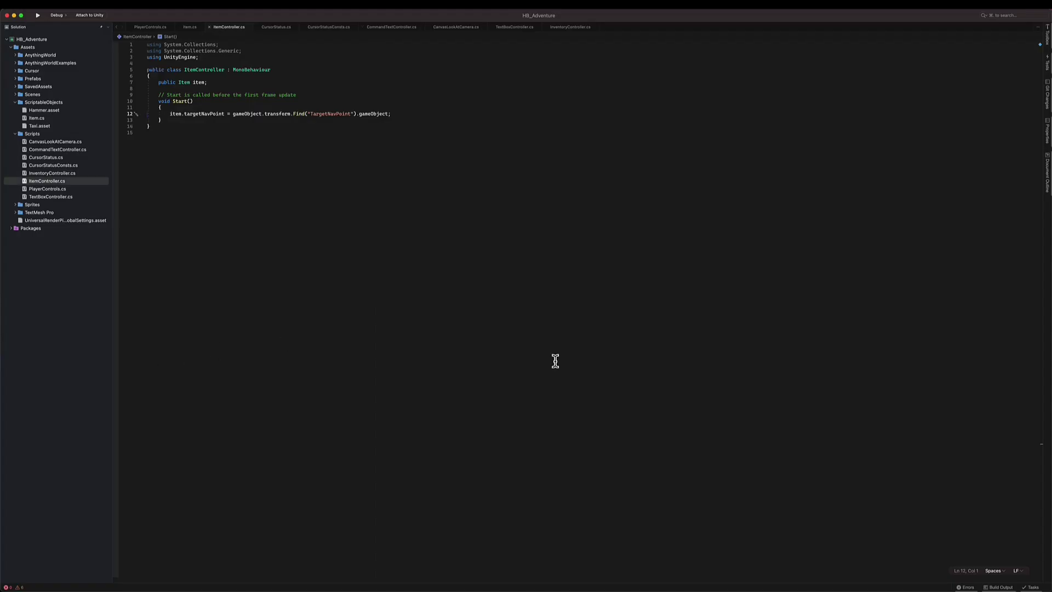
pyautogui.moveTo(581, 587)
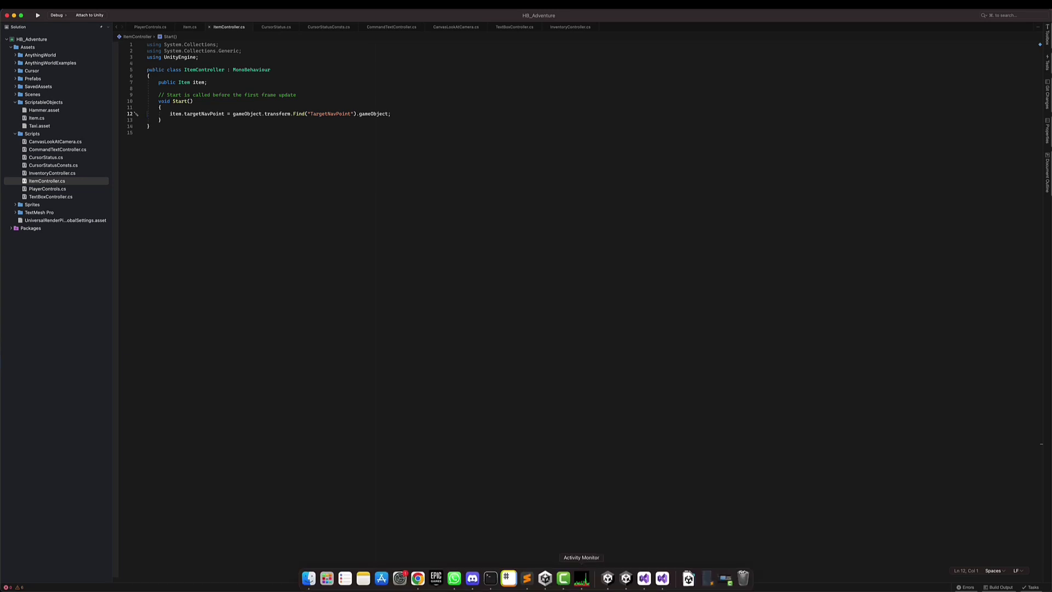
pyautogui.click(629, 586)
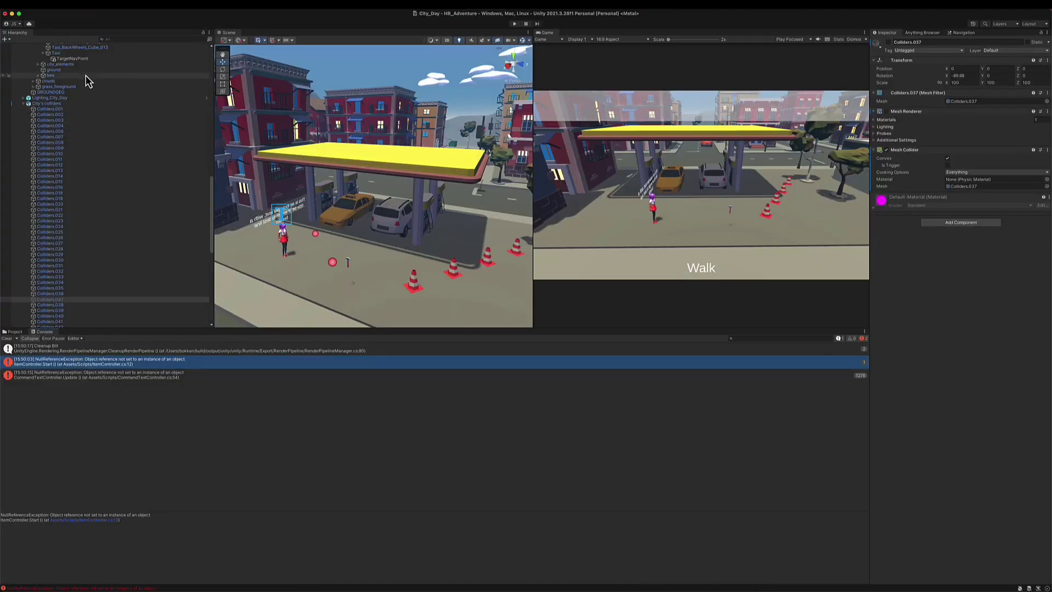
# Open the script line behind the CommandTextController.Update console error in the code editor, and return to Unity.
pyautogui.click(161, 377)
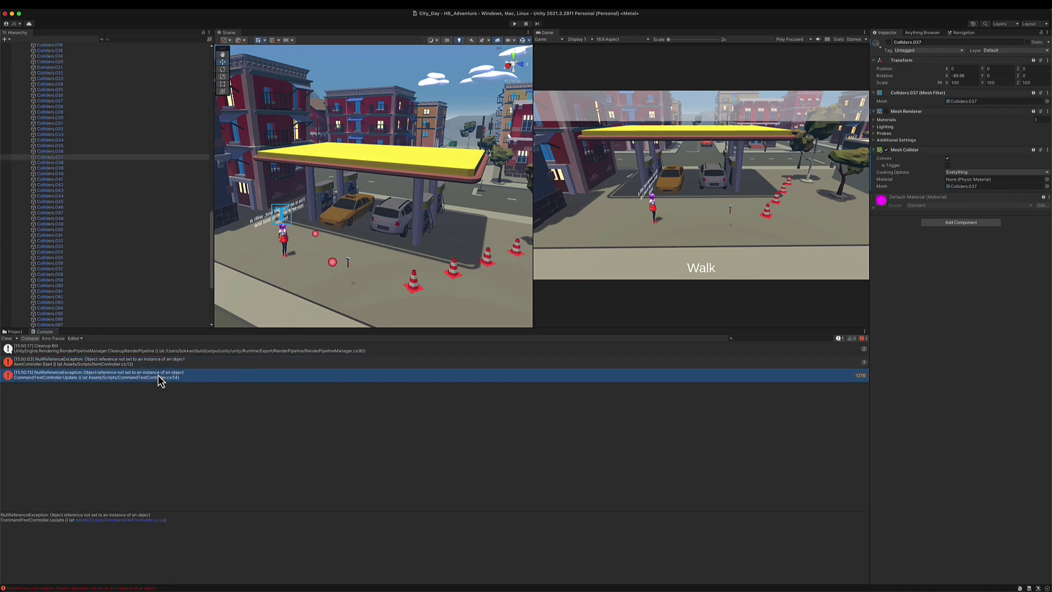
pyautogui.doubleClick(169, 378)
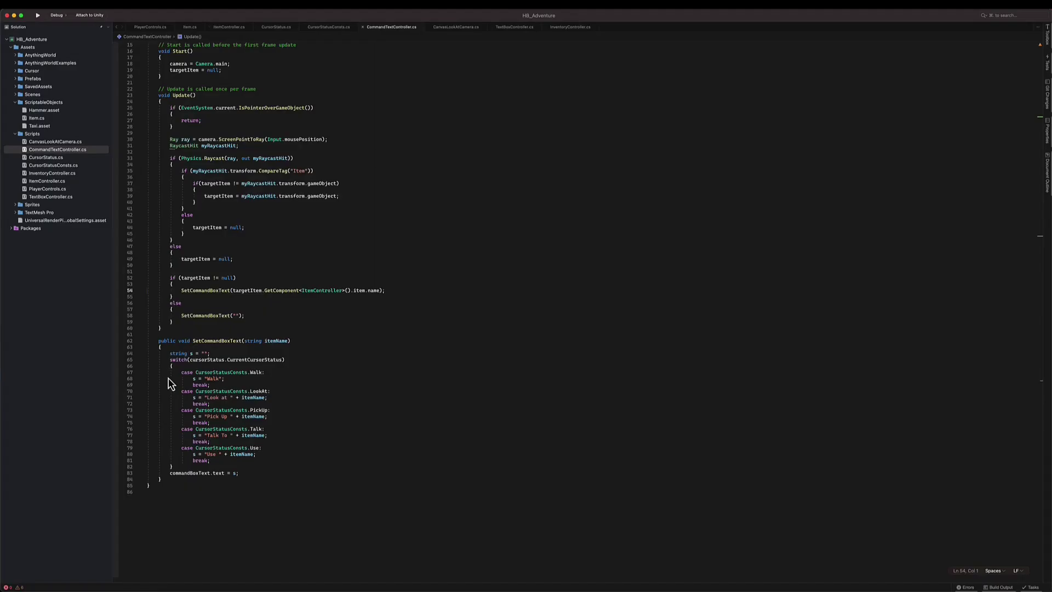
pyautogui.moveTo(501, 589)
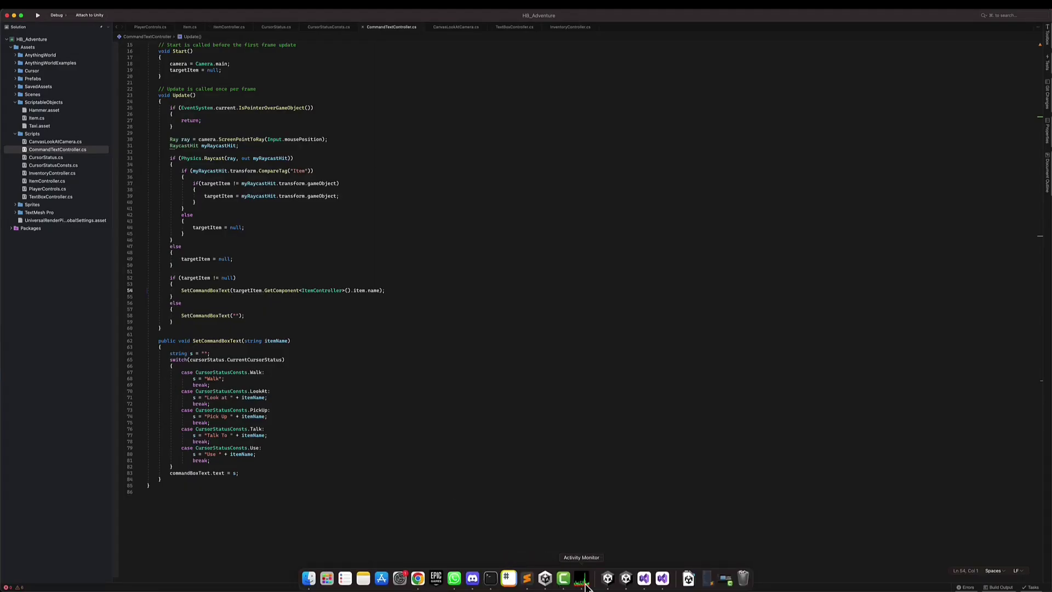
pyautogui.click(627, 581)
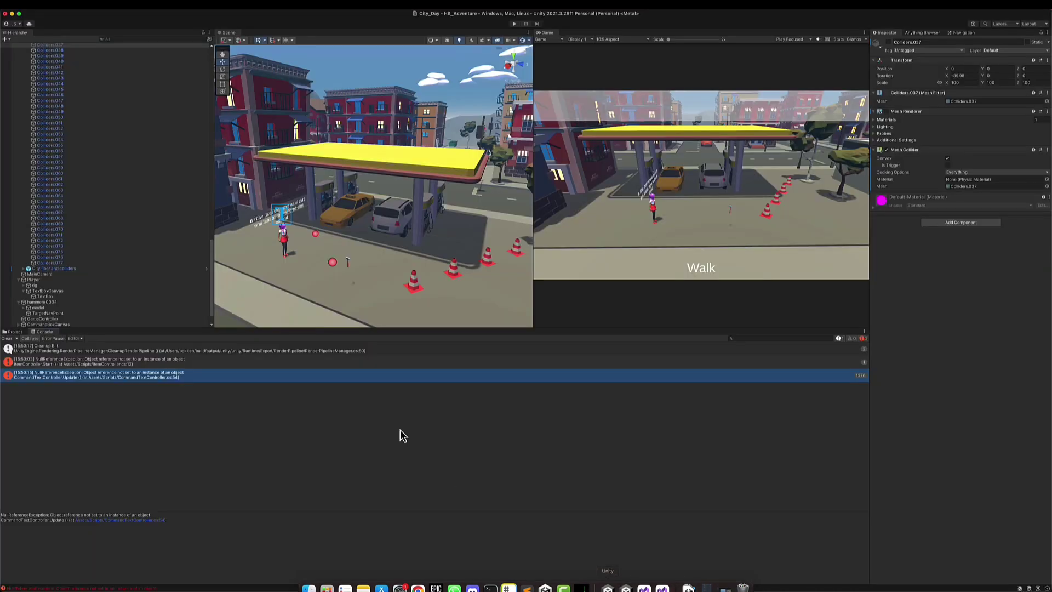
# Find the Taxi object in the hierarchy and assign the Taxi asset as the Item of its Item Controller.
pyautogui.scroll(10, 93, 237)
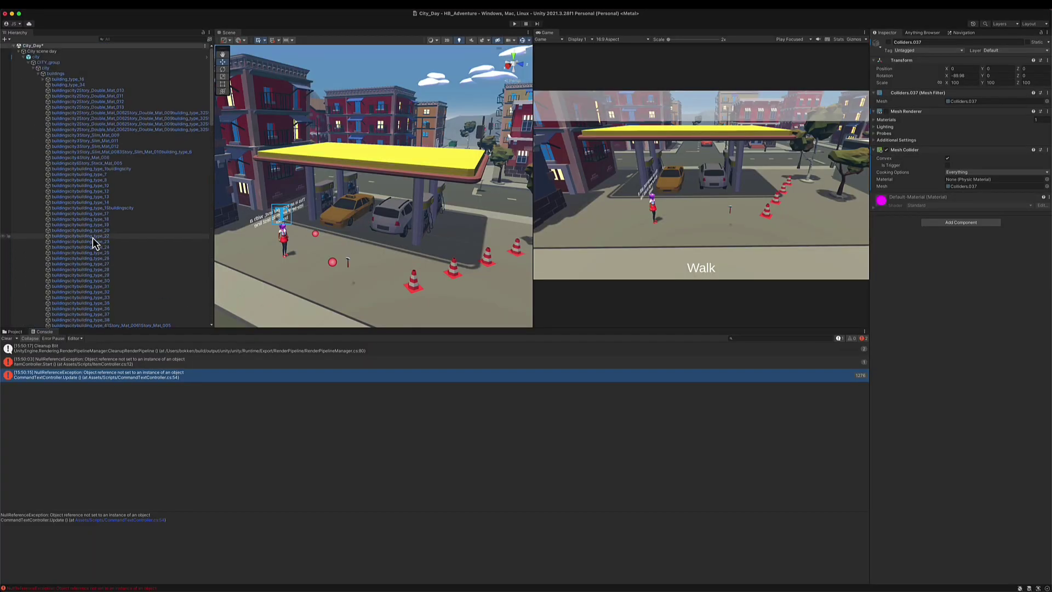
pyautogui.click(158, 37)
pyautogui.write('Ta')
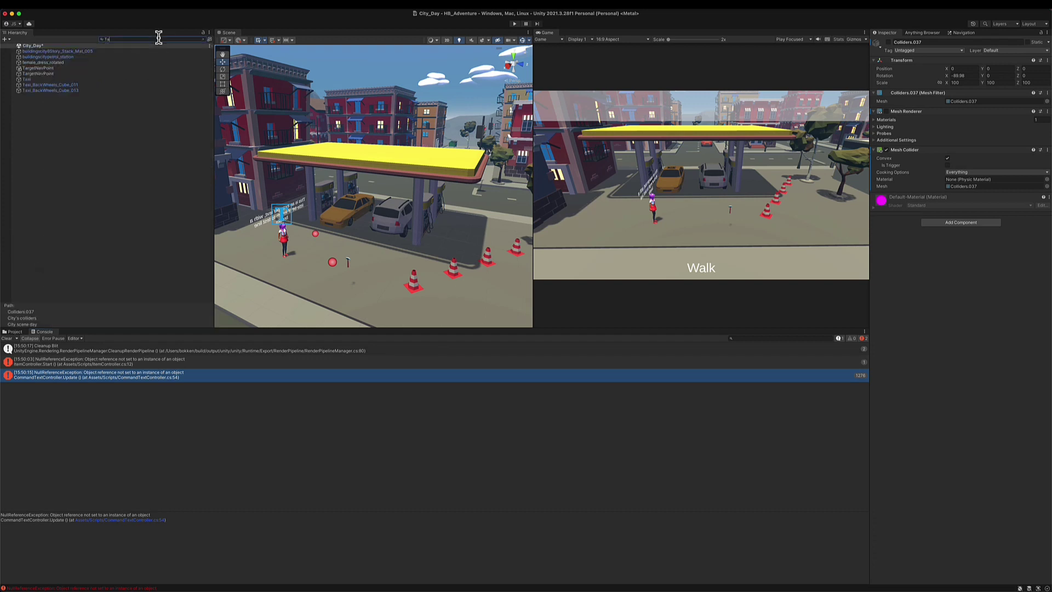
pyautogui.click(106, 79)
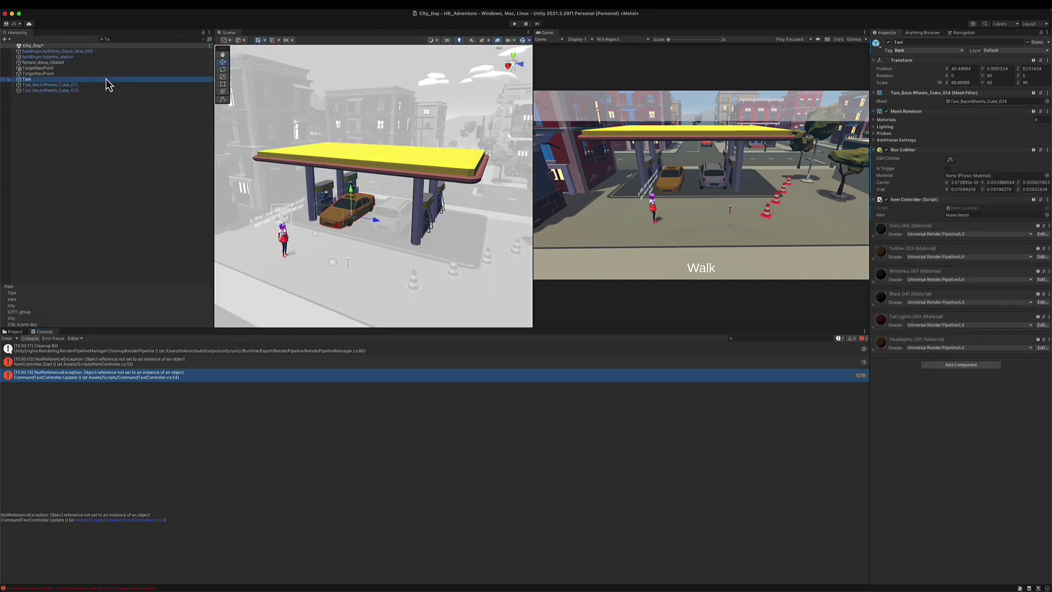
pyautogui.click(13, 332)
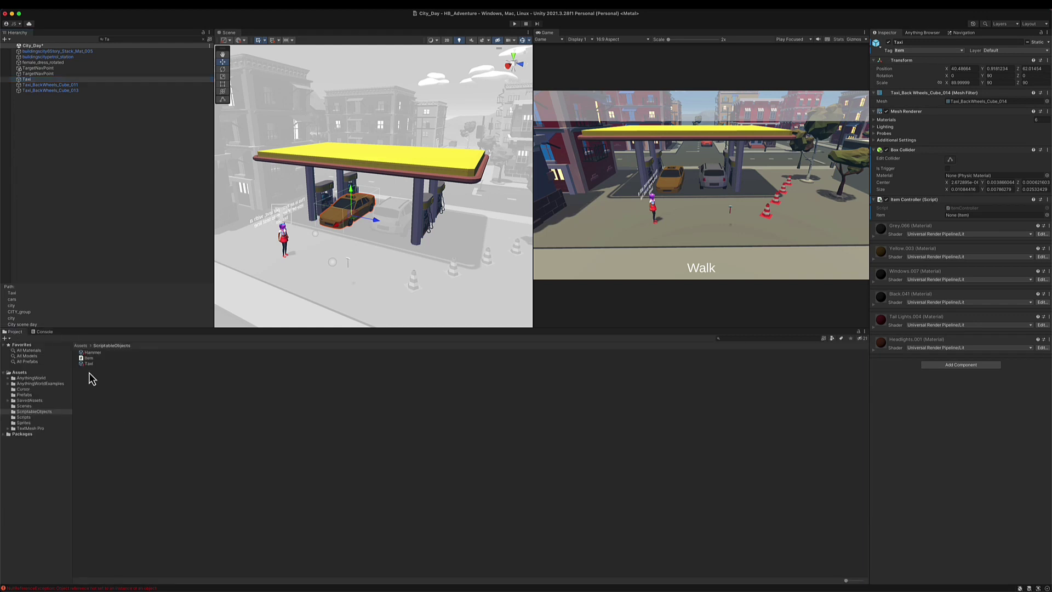
pyautogui.moveTo(88, 363); pyautogui.dragTo(986, 217)
# Play-test looking at the hammer and the taxi, stop playback and clear the hierarchy search.
pyautogui.click(515, 24)
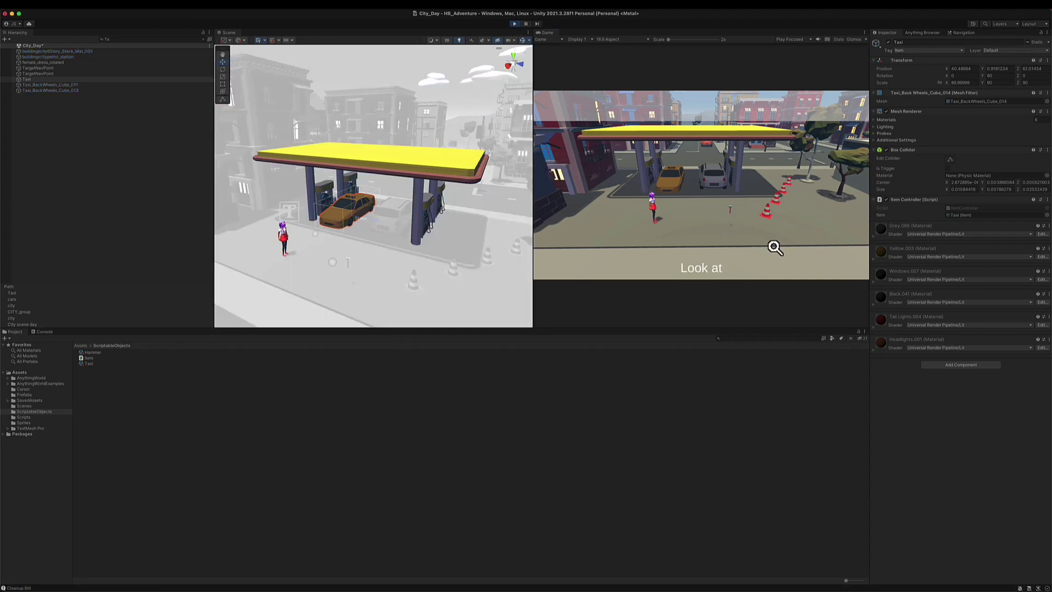
pyautogui.click(735, 217)
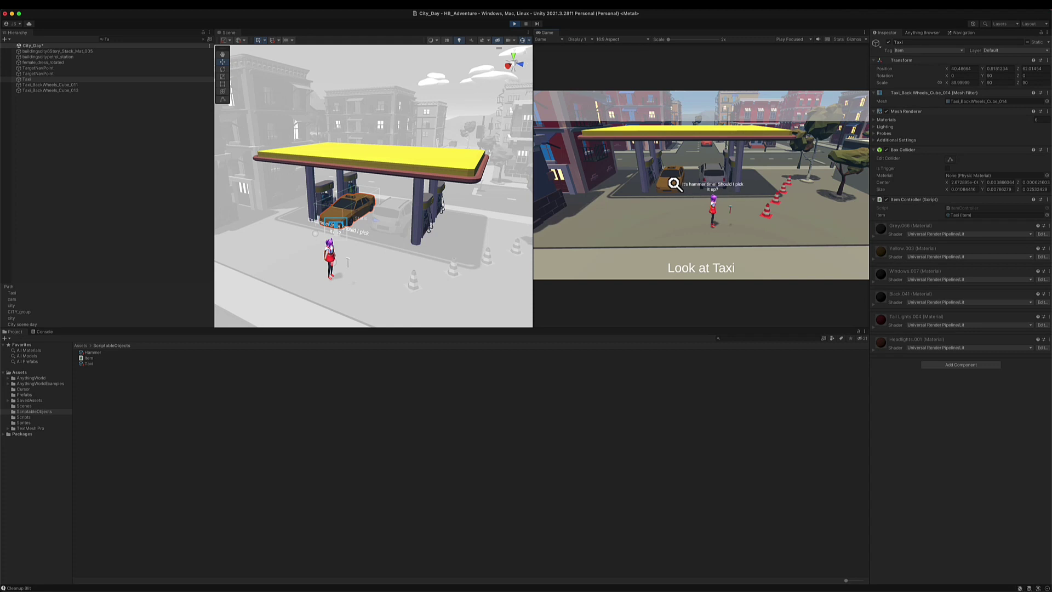
pyautogui.click(674, 184)
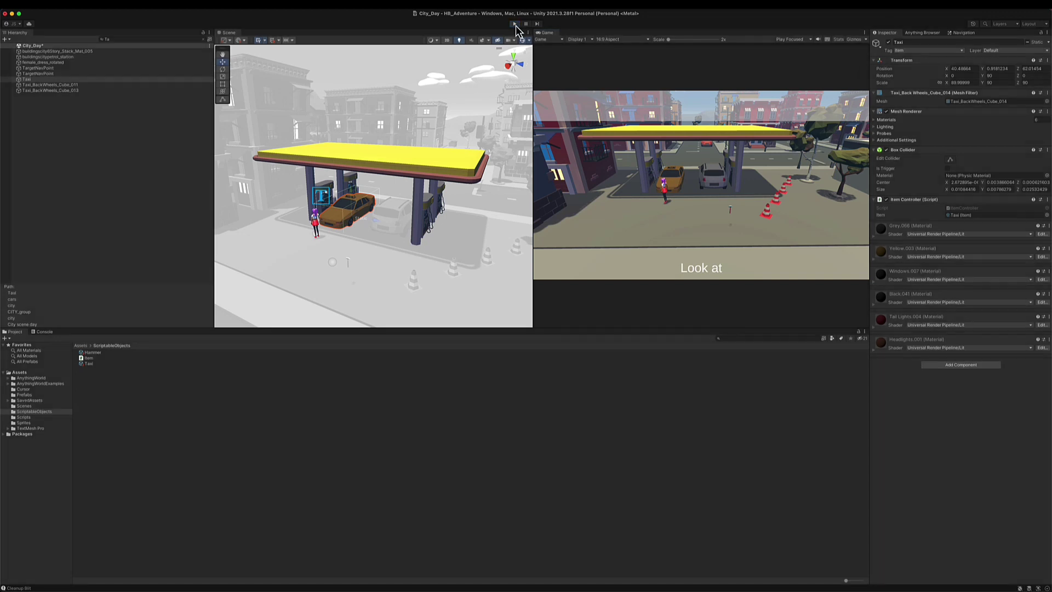
pyautogui.click(146, 38)
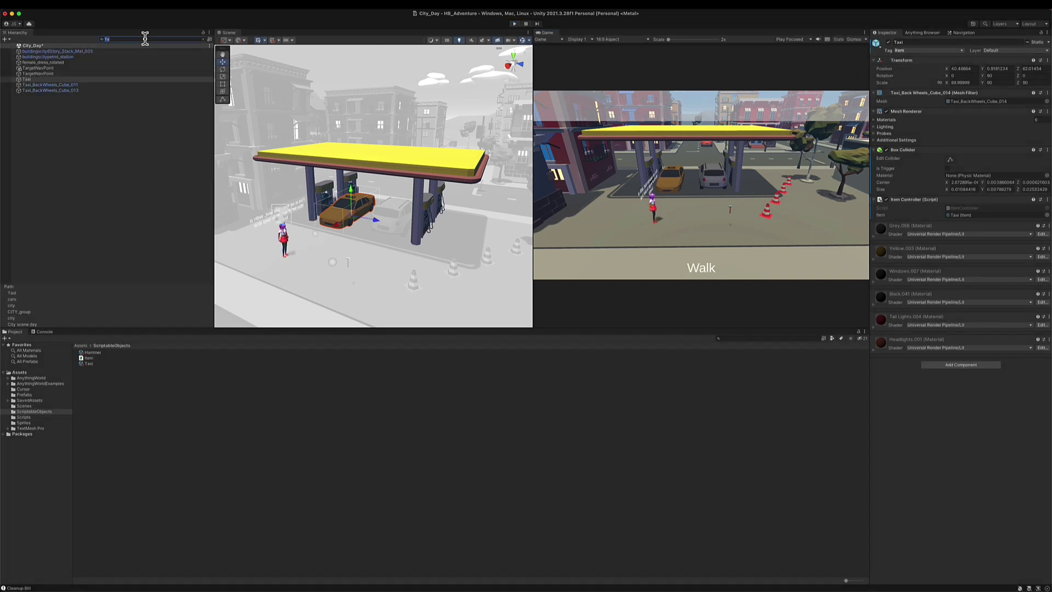
pyautogui.press('BackSpace')
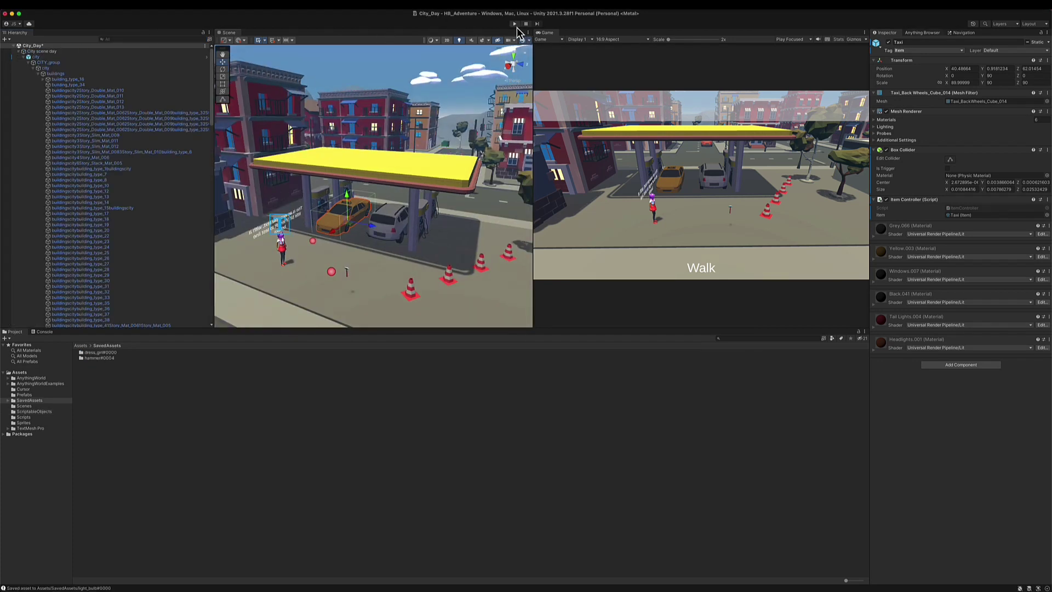
# Search the Anything World model library for "light" and browse to the Light Bulb models.
pyautogui.click(922, 32)
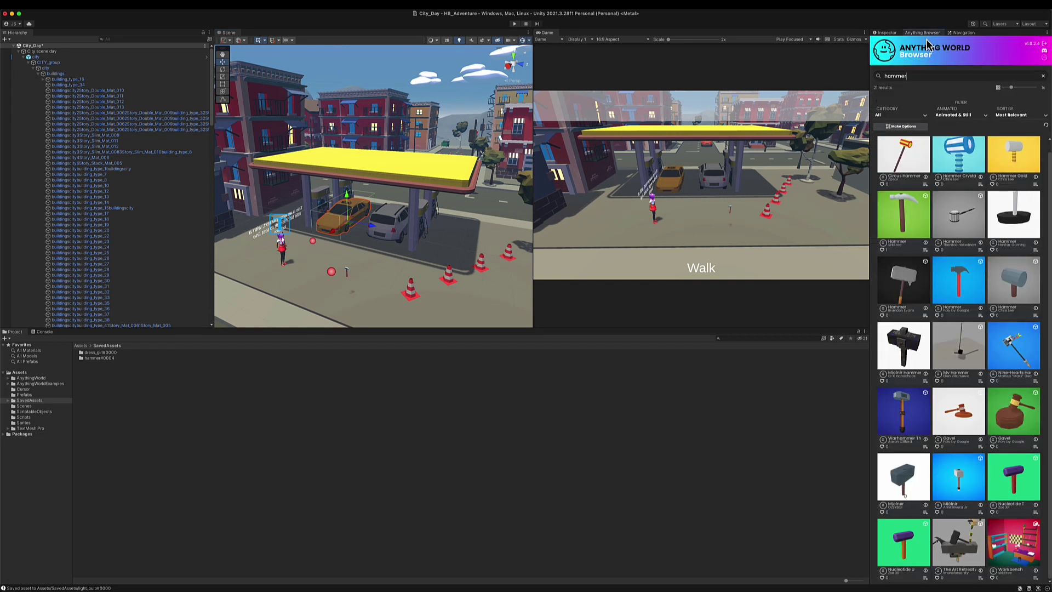
pyautogui.click(919, 78)
pyautogui.write('light')
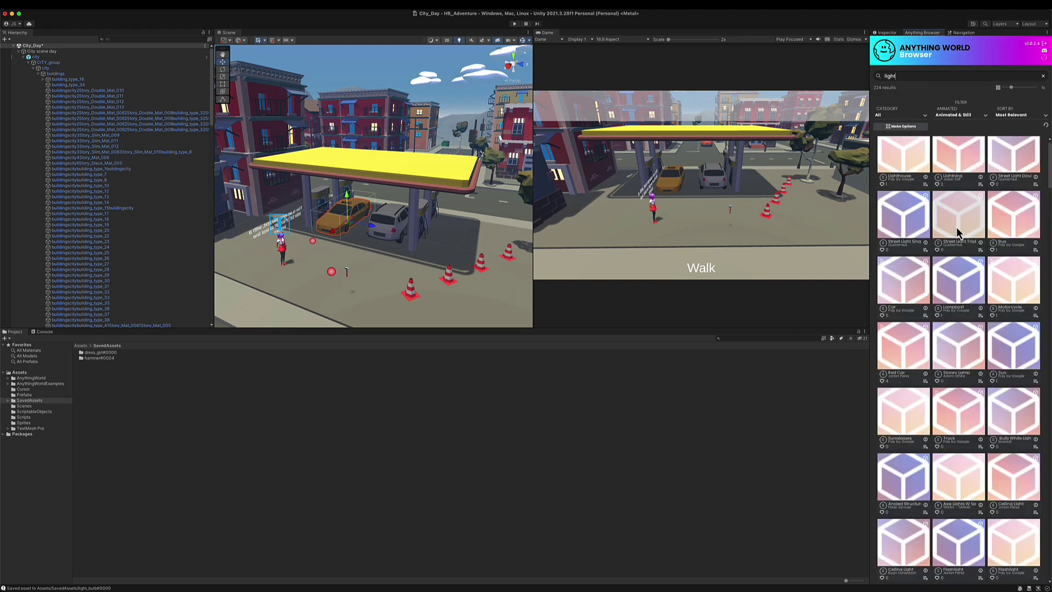
pyautogui.scroll(-2, 972, 351)
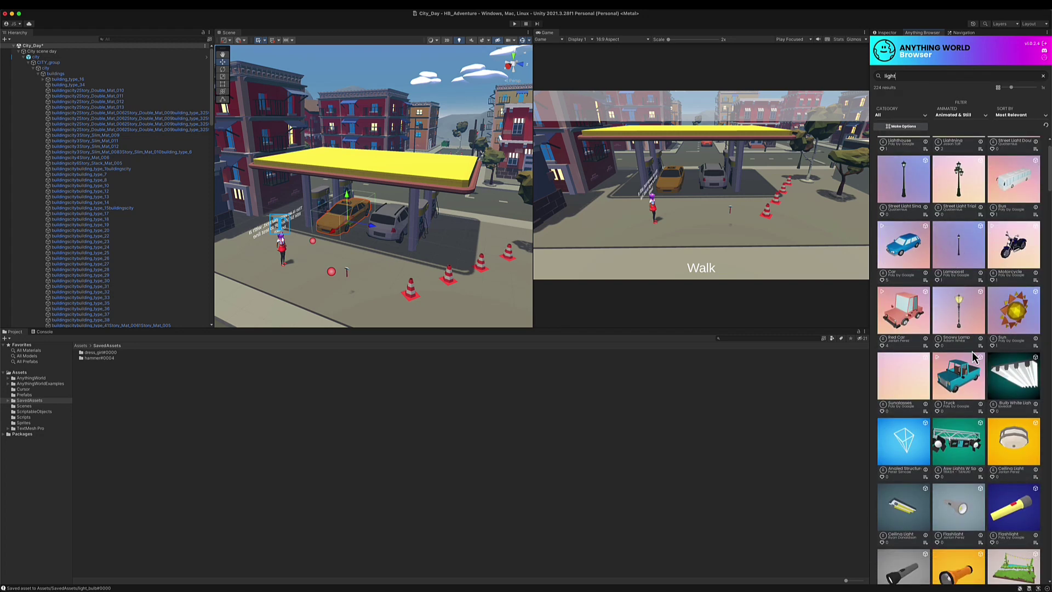
pyautogui.scroll(-10, 972, 353)
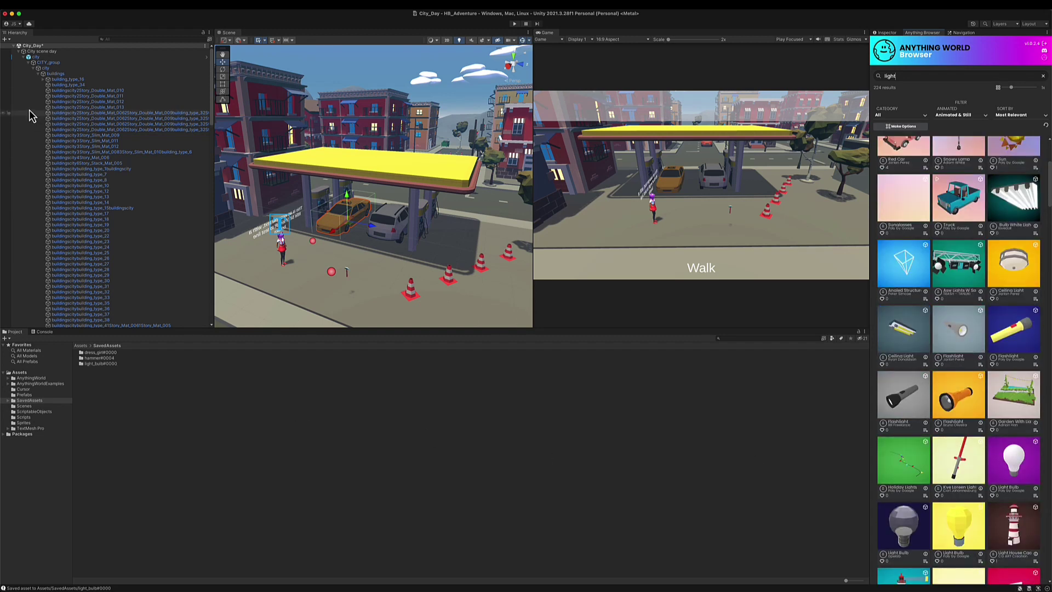
# Find the light_bulb#0000 object in the hierarchy, rename it Lightbulb and tag it as Item.
pyautogui.click(18, 51)
pyautogui.click(41, 136)
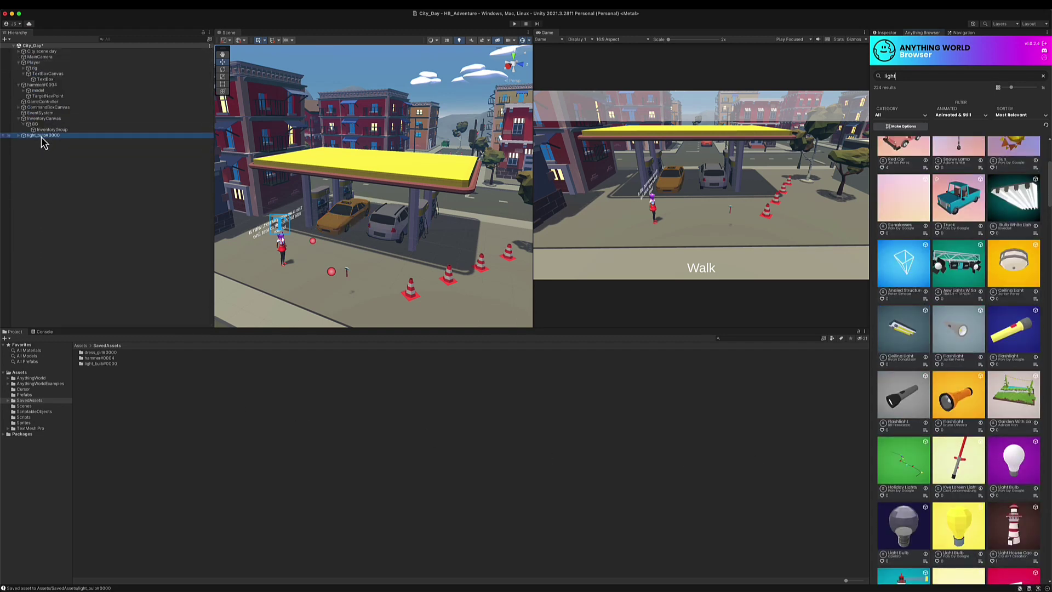
pyautogui.doubleClick(41, 136)
pyautogui.scroll(-3, 358, 214)
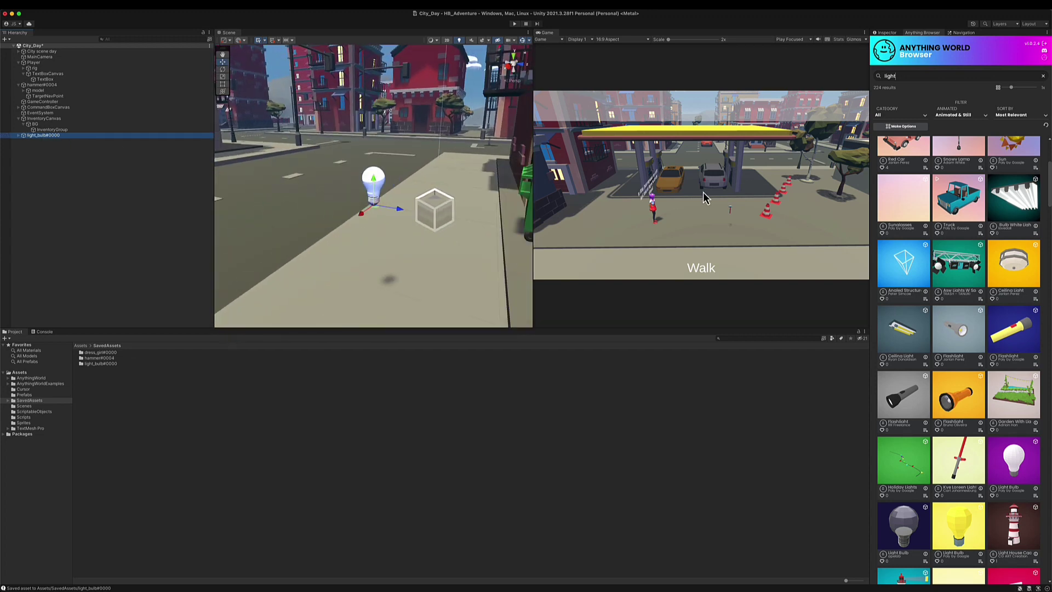
pyautogui.click(884, 32)
pyautogui.click(924, 42)
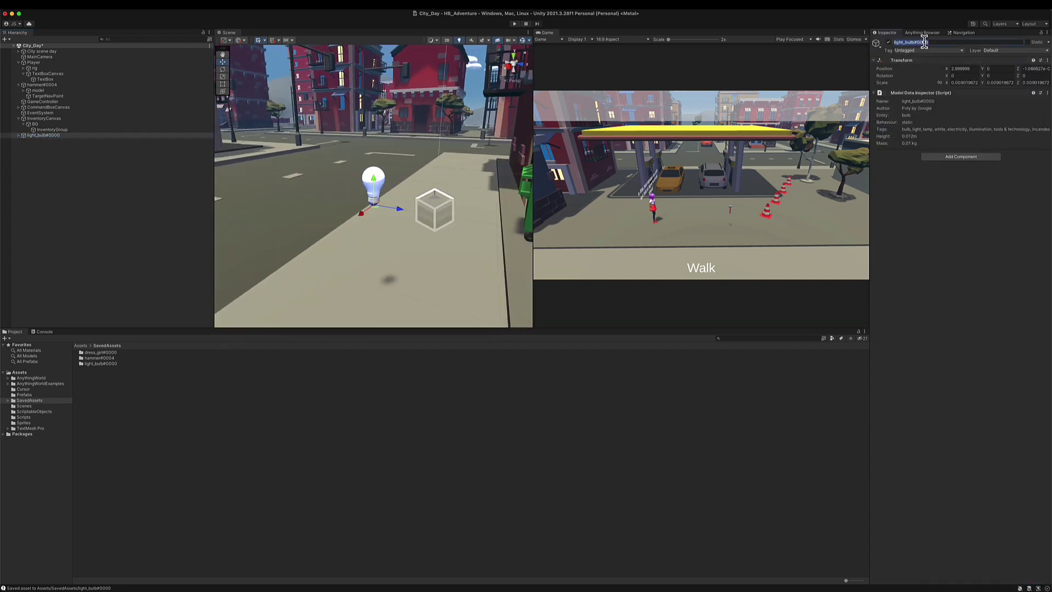
pyautogui.write('Lightbulb')
pyautogui.press('Return')
pyautogui.doubleClick(922, 102)
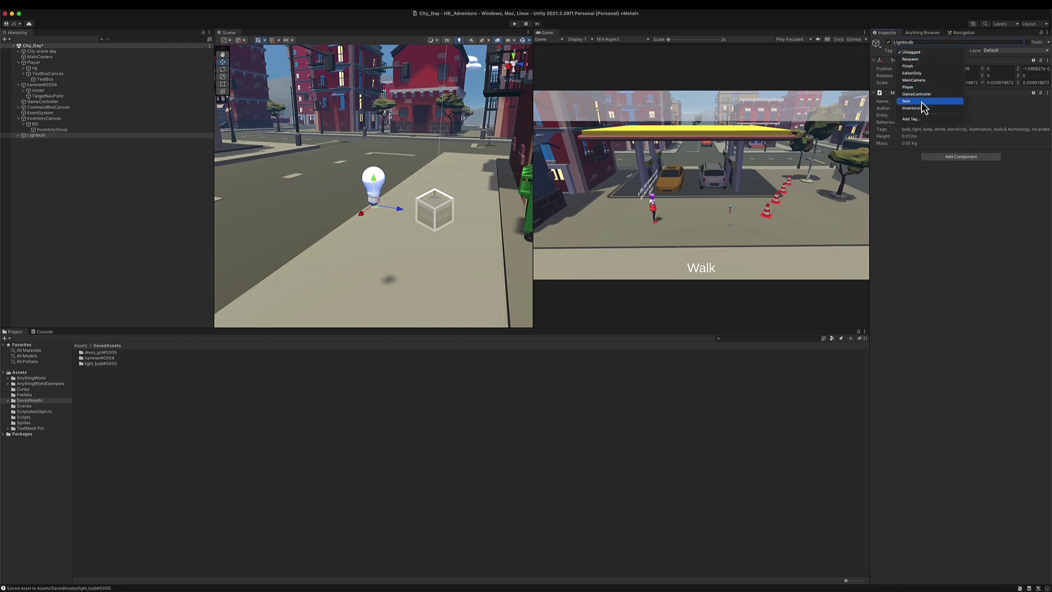
# Move the Lightbulb onto the pavement in front of the taxi, at about X 1.2 and Y -0.62.
pyautogui.keyDown('alt'); pyautogui.moveTo(452, 217); pyautogui.dragTo(375, 192); pyautogui.keyUp('alt')
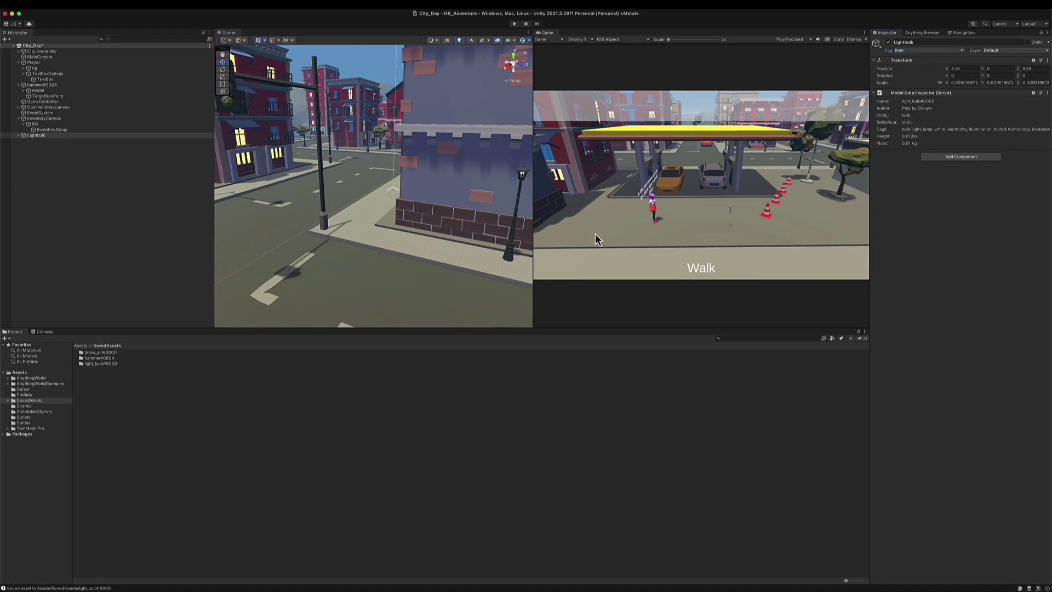
pyautogui.keyDown('alt'); pyautogui.moveTo(357, 228); pyautogui.dragTo(443, 204); pyautogui.keyUp('alt')
pyautogui.keyDown('alt'); pyautogui.moveTo(515, 225); pyautogui.dragTo(454, 195); pyautogui.keyUp('alt')
pyautogui.keyDown('alt'); pyautogui.moveTo(493, 228); pyautogui.dragTo(512, 223); pyautogui.keyUp('alt')
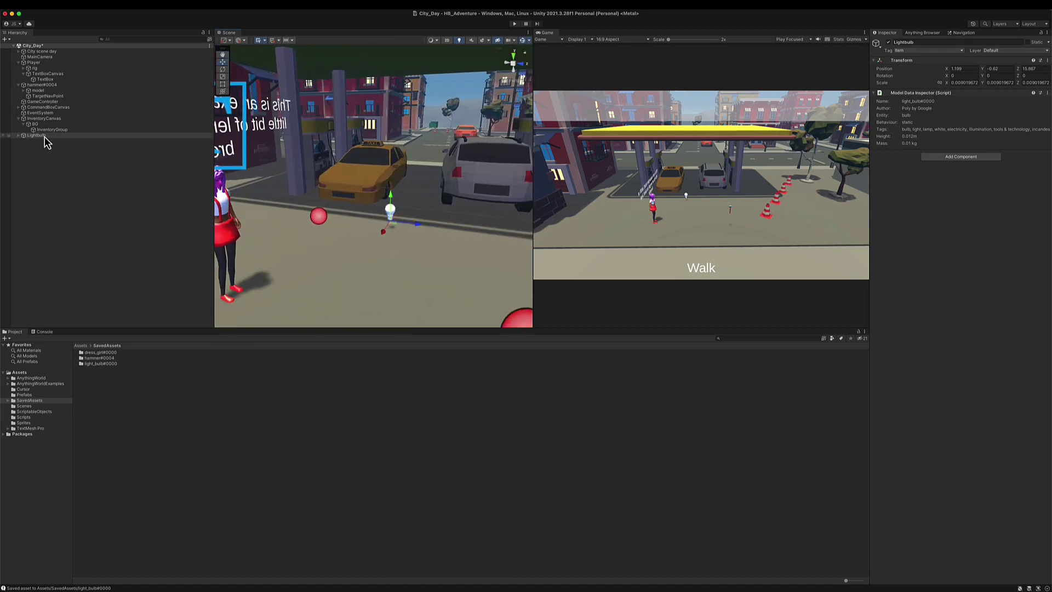
pyautogui.click(967, 157)
pyautogui.write('circle')
pyautogui.press('Return')
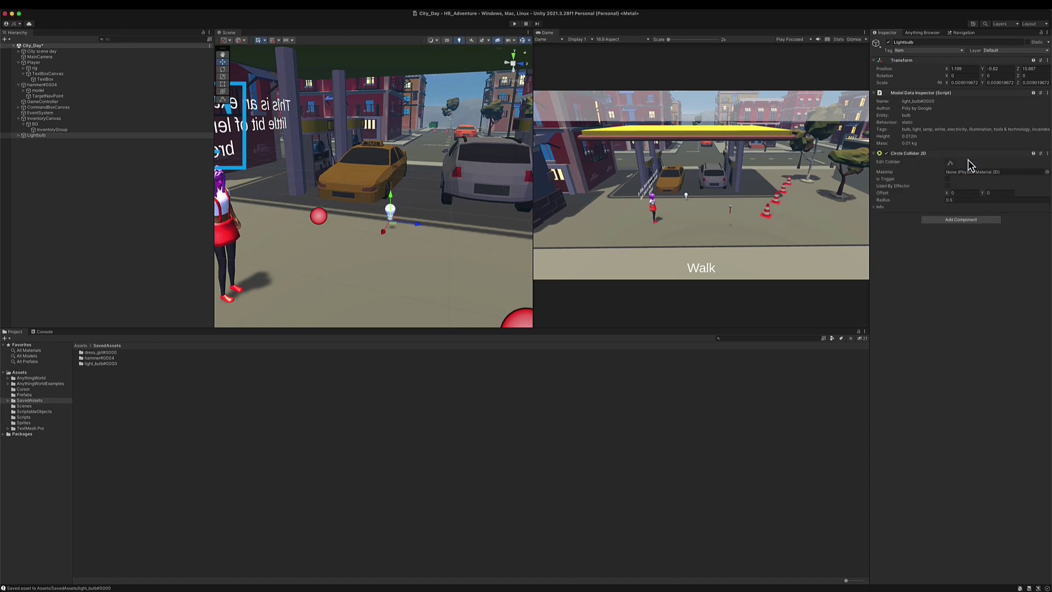
pyautogui.click(1049, 154)
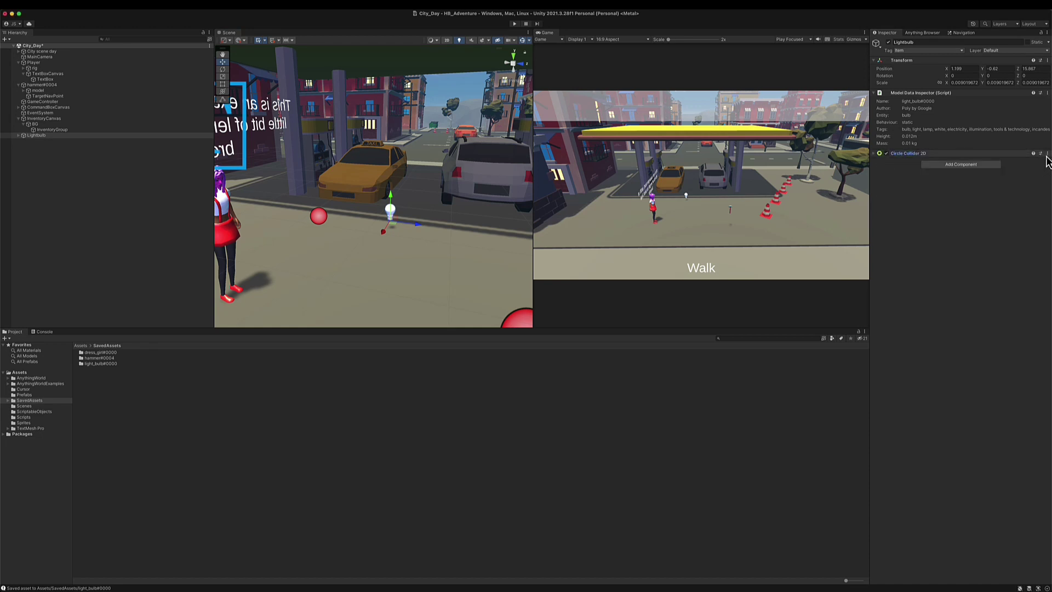
pyautogui.click(1047, 154)
pyautogui.click(1026, 176)
# Add a Sphere Collider to the Lightbulb with a radius of about 28.39 and its center at about Y 23.61.
pyautogui.click(960, 157)
pyautogui.write('sphere')
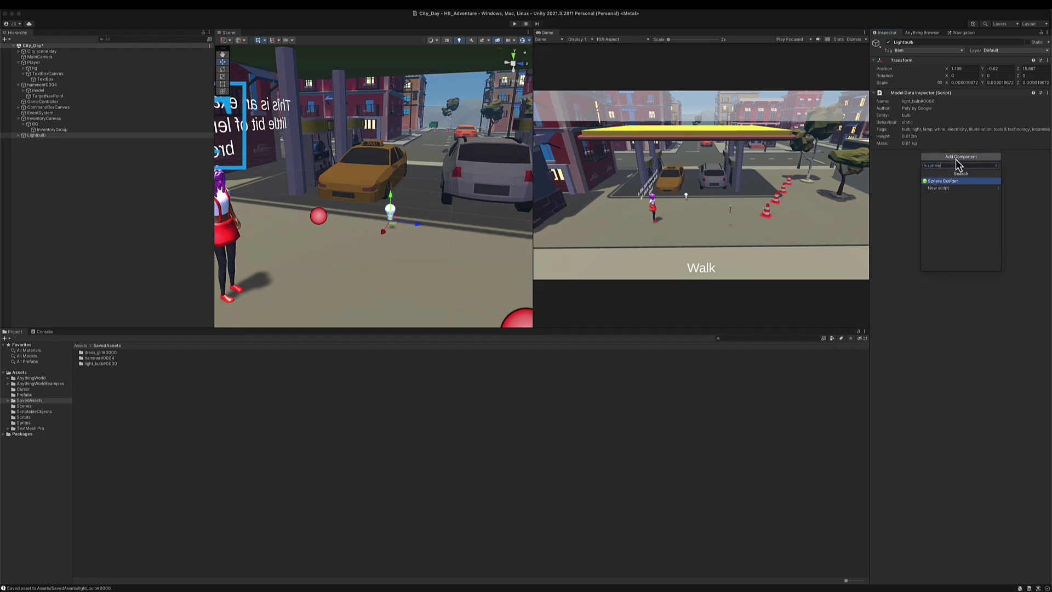
pyautogui.press('Return')
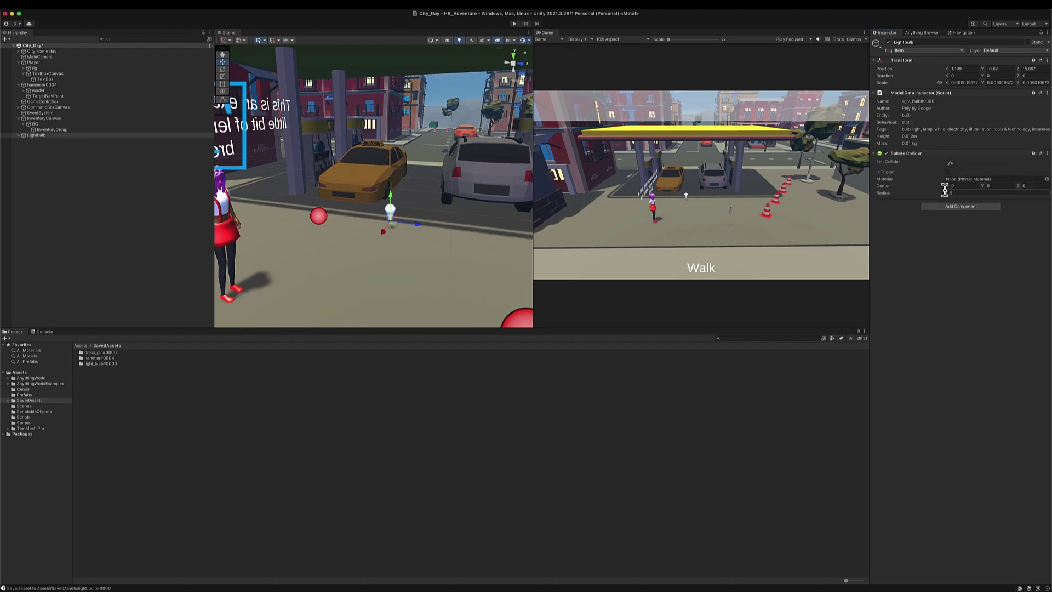
pyautogui.moveTo(946, 192); pyautogui.dragTo(1047, 200)
pyautogui.moveTo(983, 188); pyautogui.dragTo(1047, 184)
# Create an empty child object named TargetNavPoint under the Lightbulb.
pyautogui.rightClick(43, 137)
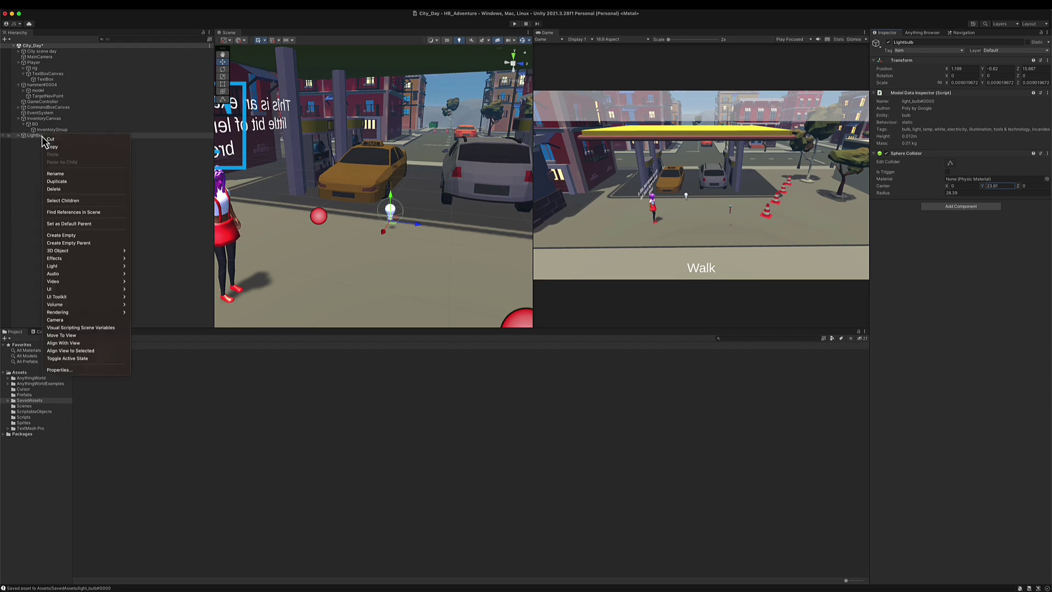
pyautogui.click(90, 236)
pyautogui.write('Target')
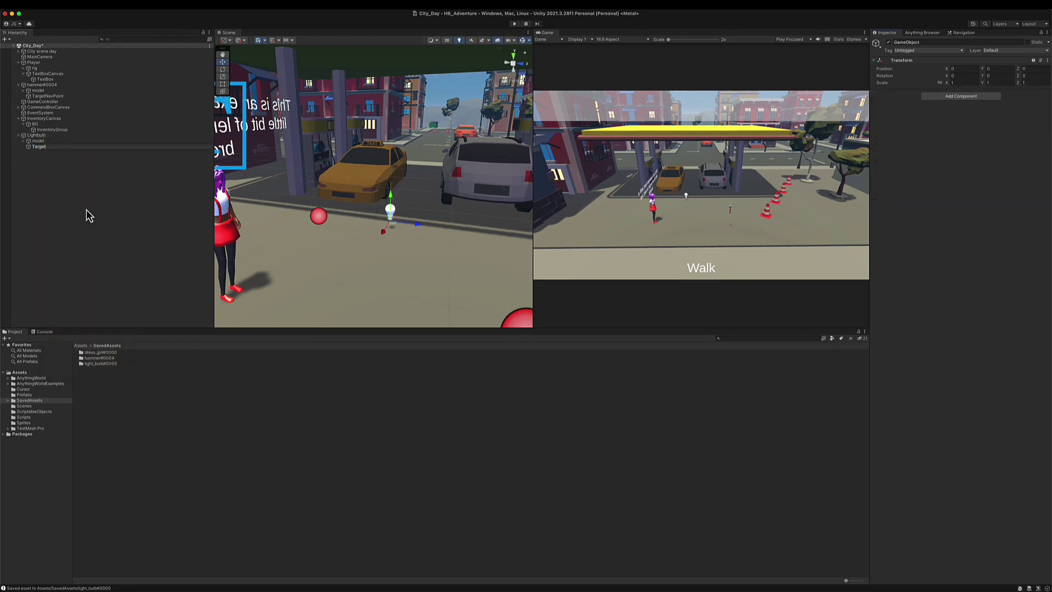
pyautogui.write('NavPoint')
pyautogui.press('Return')
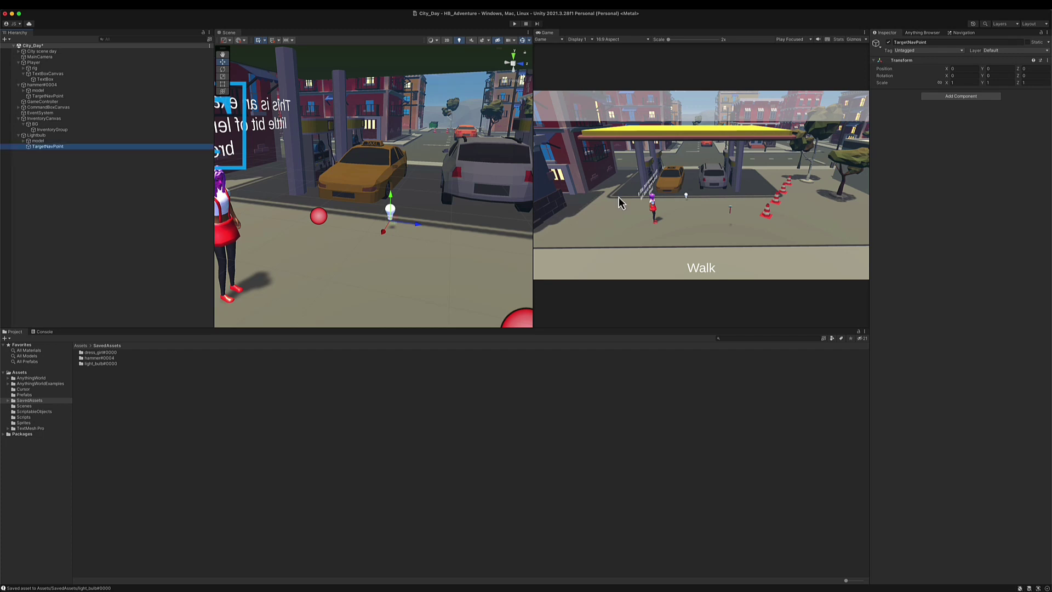
# Give the Lightbulb's TargetNavPoint a red icon and move it along Z to stand beside the bulb.
pyautogui.click(876, 44)
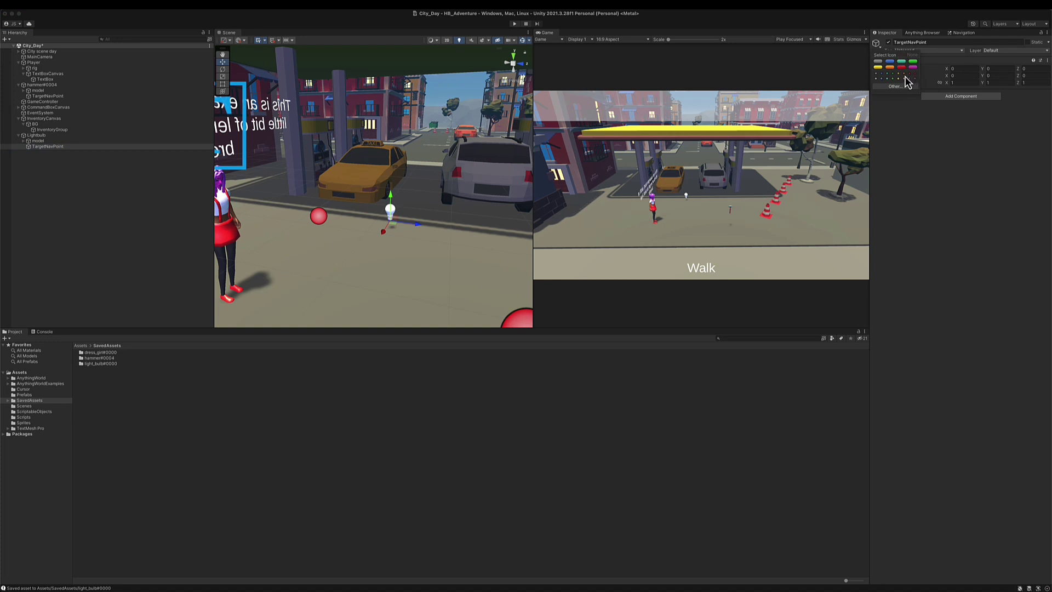
pyautogui.click(900, 67)
pyautogui.moveTo(420, 227); pyautogui.dragTo(454, 229)
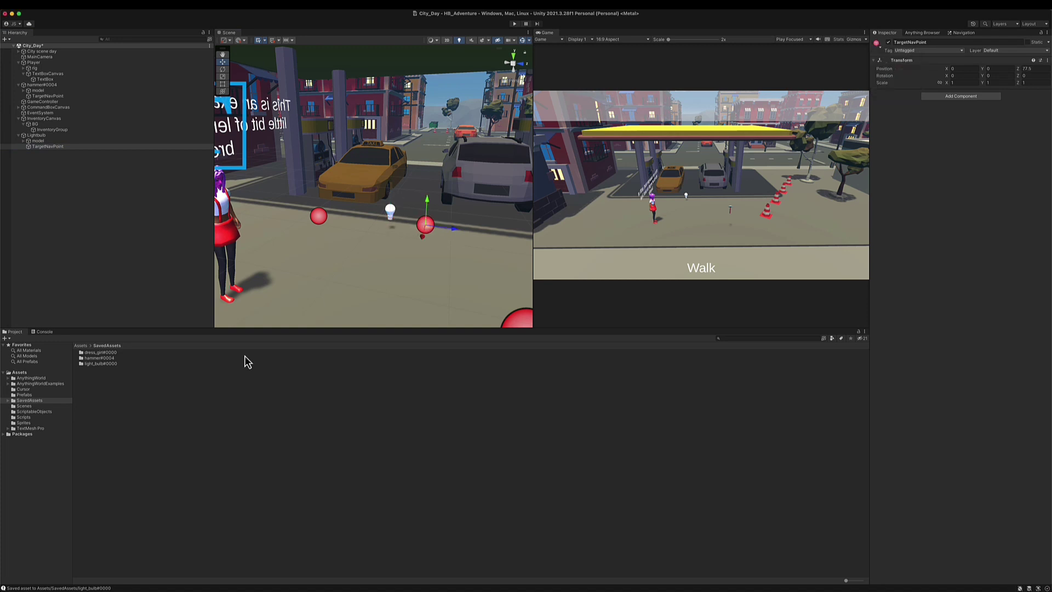
# Create a new Item asset named Lightbulb in the ScriptableObjects folder.
pyautogui.click(48, 416)
pyautogui.click(47, 411)
pyautogui.rightClick(133, 443)
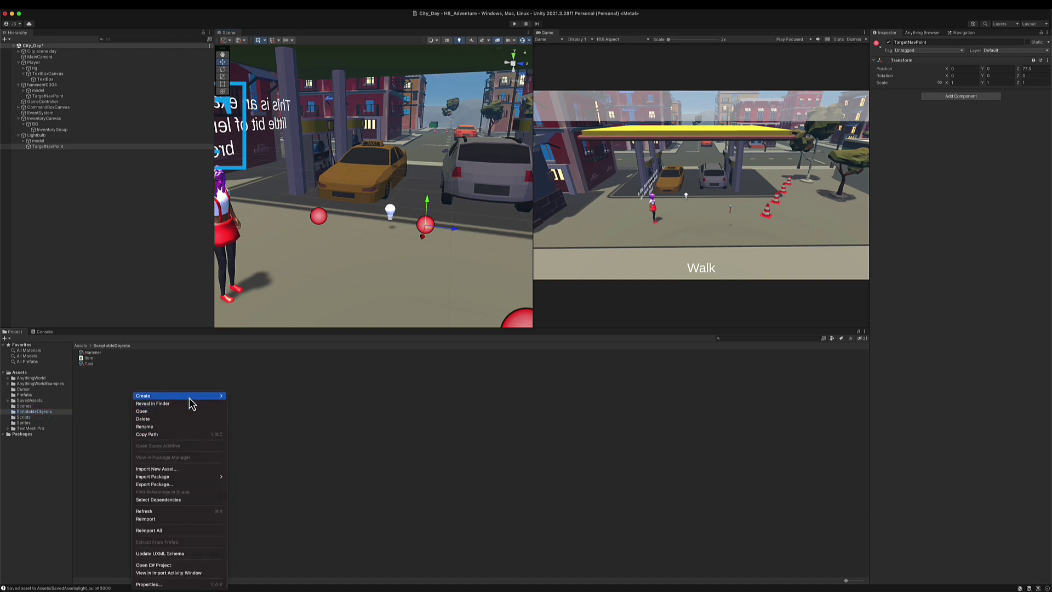
pyautogui.moveTo(191, 404)
pyautogui.click(282, 198)
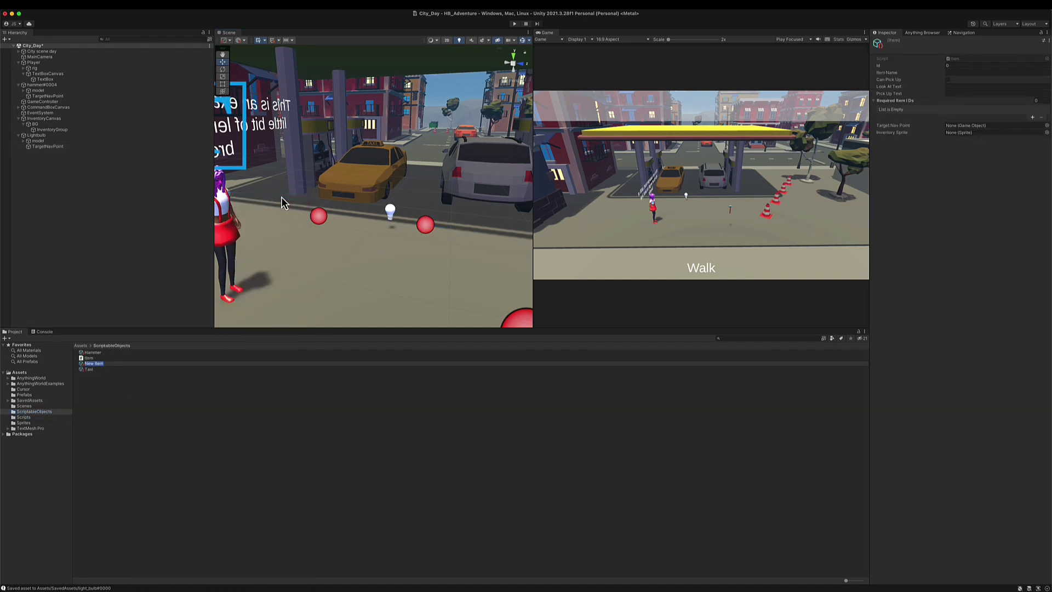
pyautogui.write('Lightbulb')
pyautogui.press('Return')
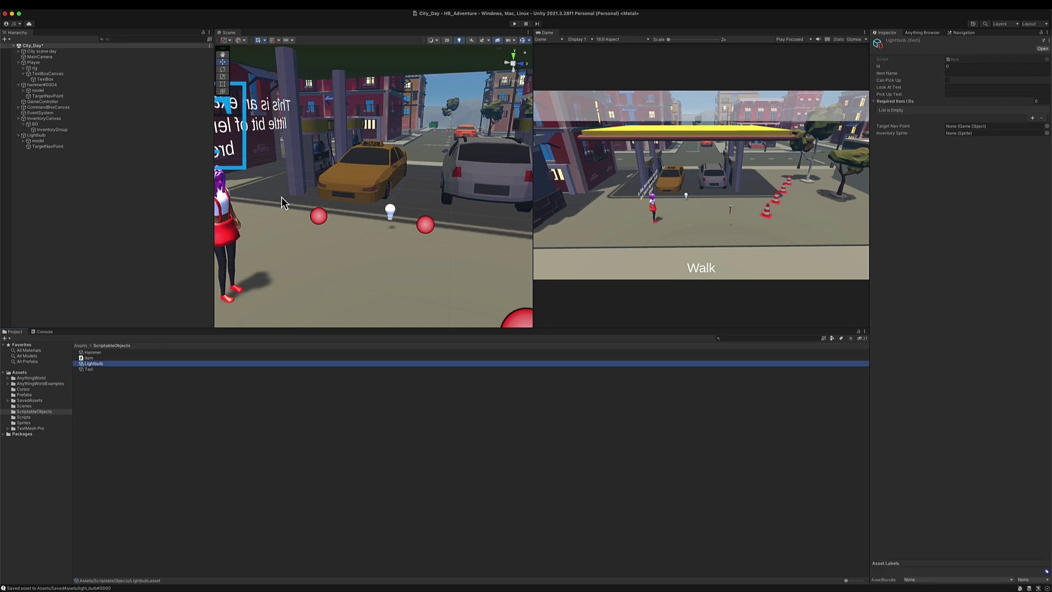
# Check the Taxi and Hammer assets, and set the Lightbulb asset's Id to 3, Item Name to Lightbulb and enable Can Pick Up.
pyautogui.click(964, 65)
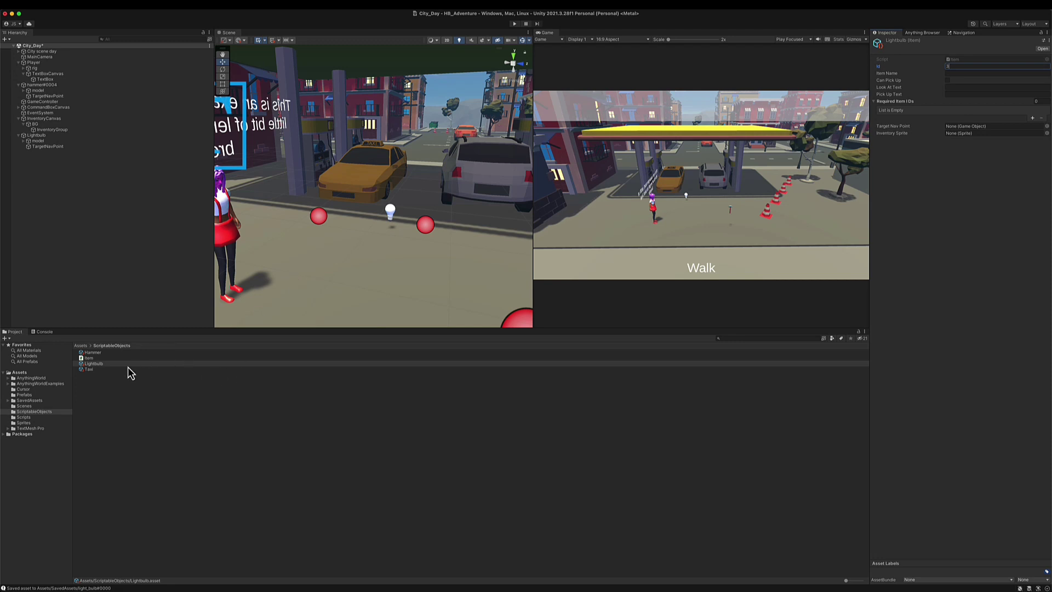
pyautogui.click(108, 369)
pyautogui.click(107, 352)
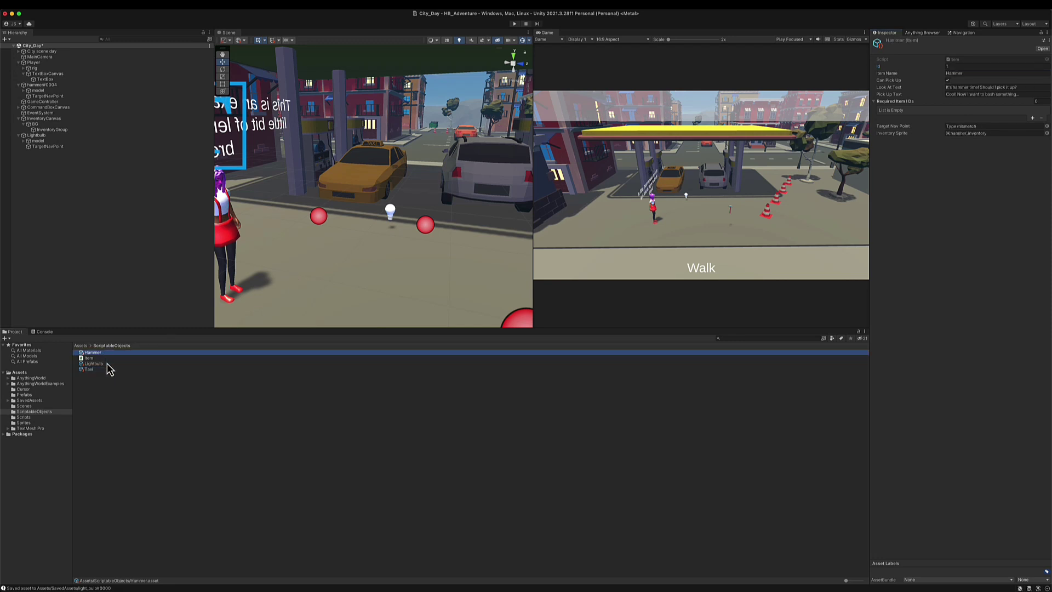
pyautogui.click(110, 364)
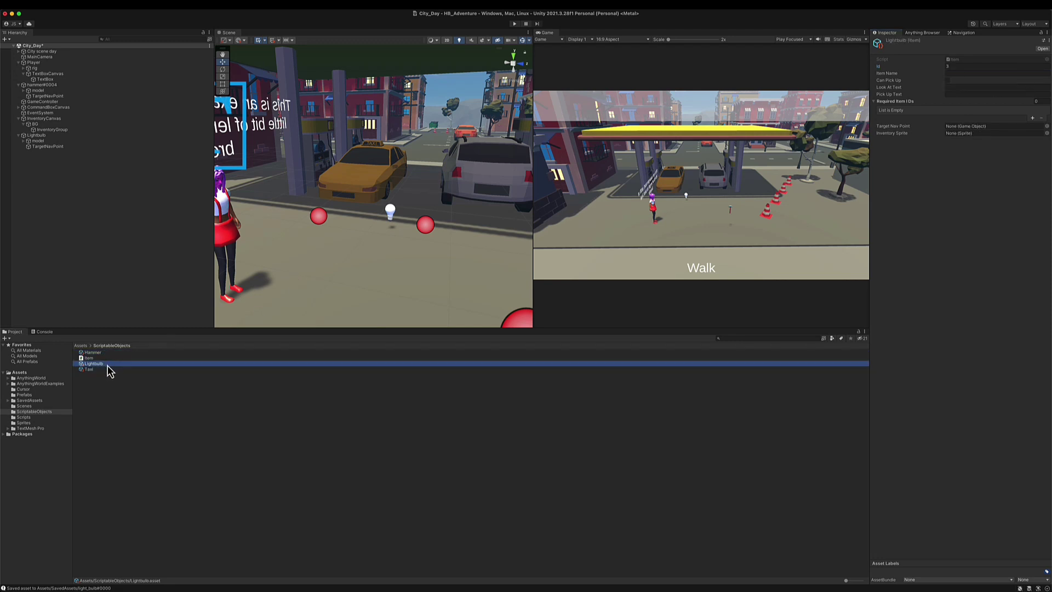
pyautogui.click(964, 73)
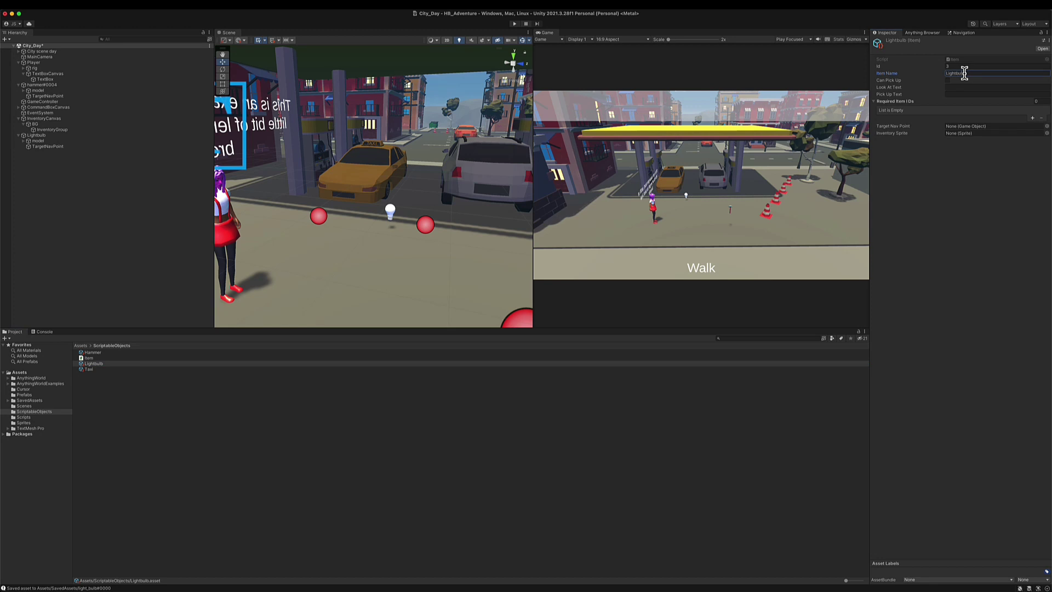
pyautogui.click(948, 80)
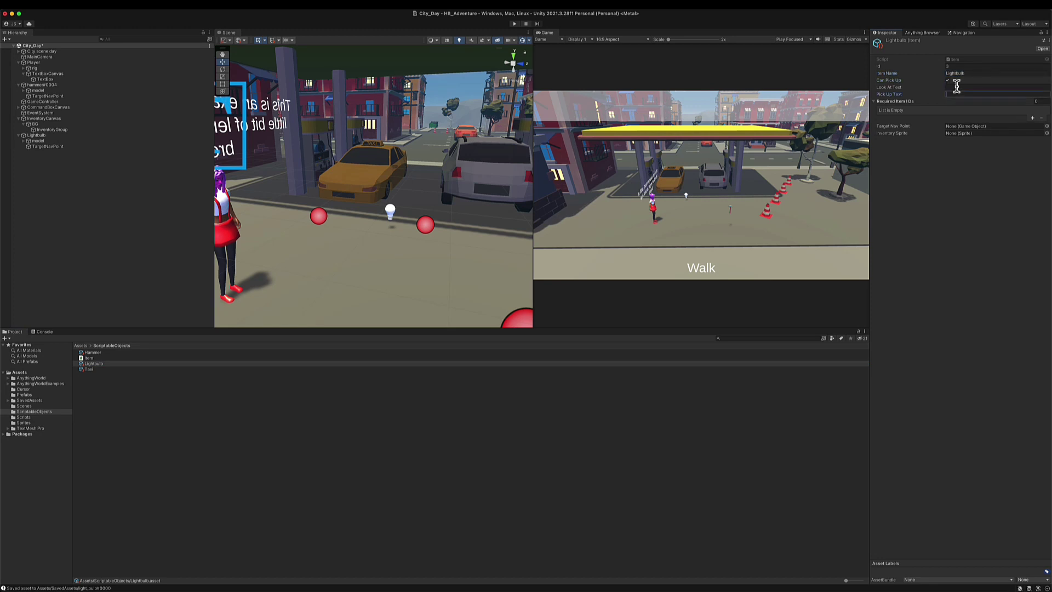
# Set Look At Text to "Who had the *brilliant* idea to leave this laying around?" and Pick Up Text to "Hey... This lightbulb gives me an idea...".
pyautogui.click(978, 93)
pyautogui.click(980, 87)
pyautogui.write('nd?')
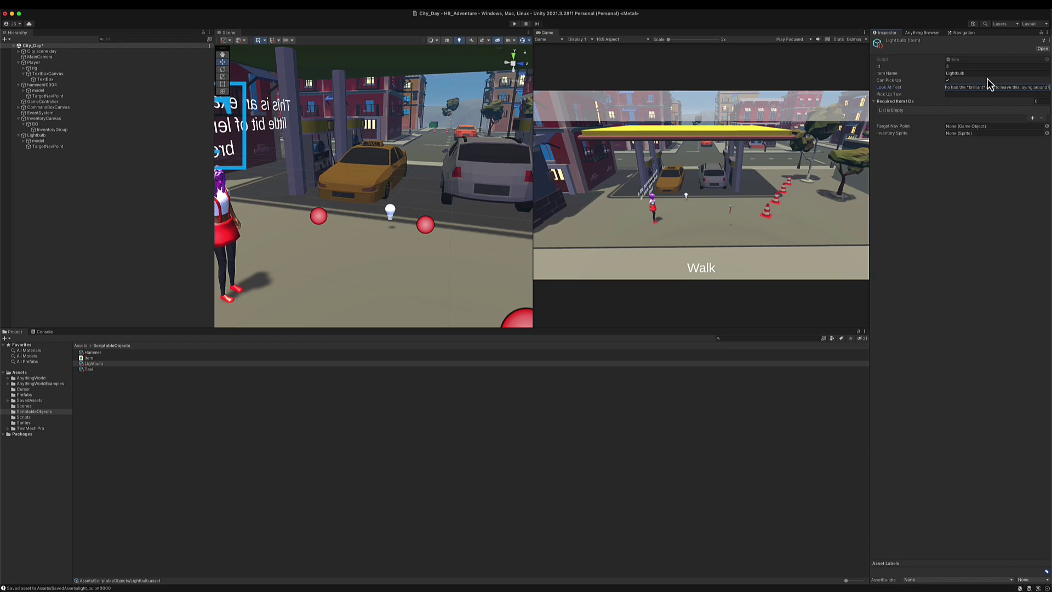
pyautogui.press('Tab')
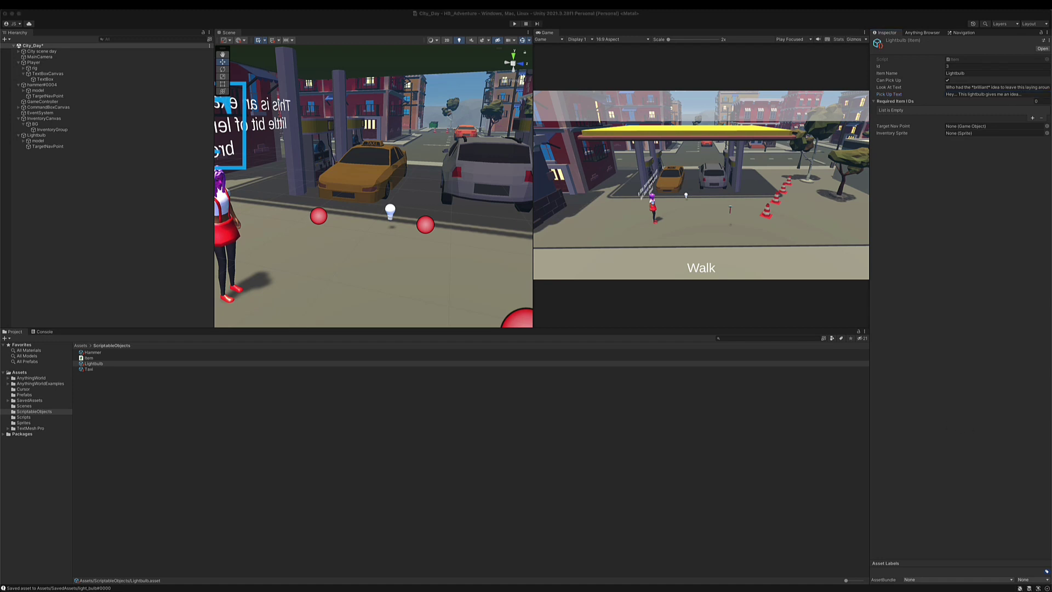
# Import the lightbulb_inventory image into the Sprites folder and try to assign it as the Lightbulb asset's Inventory Sprite.
pyautogui.moveTo(909, 548); pyautogui.dragTo(26, 428)
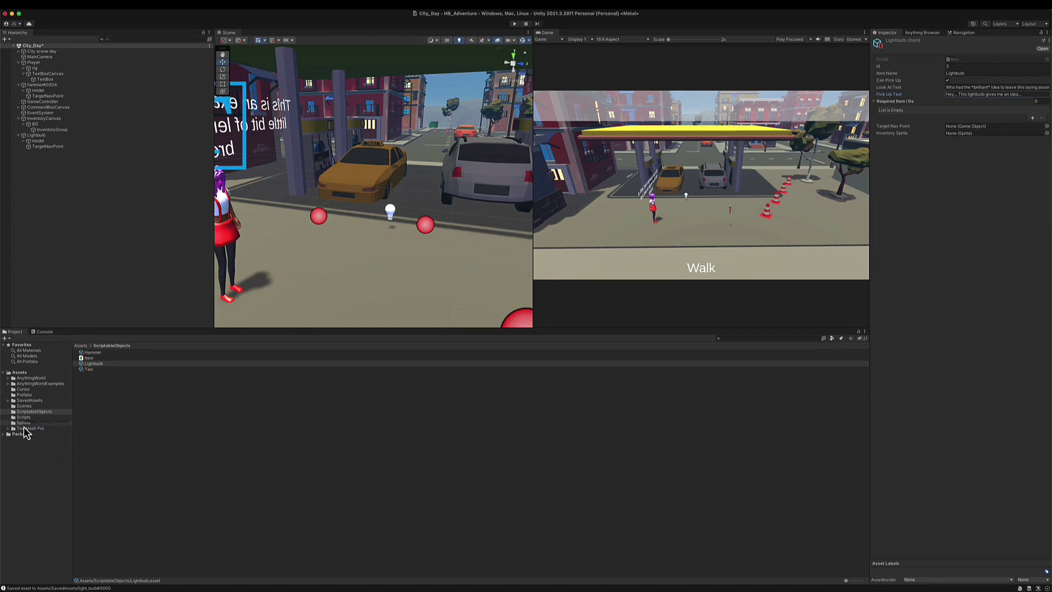
pyautogui.click(24, 423)
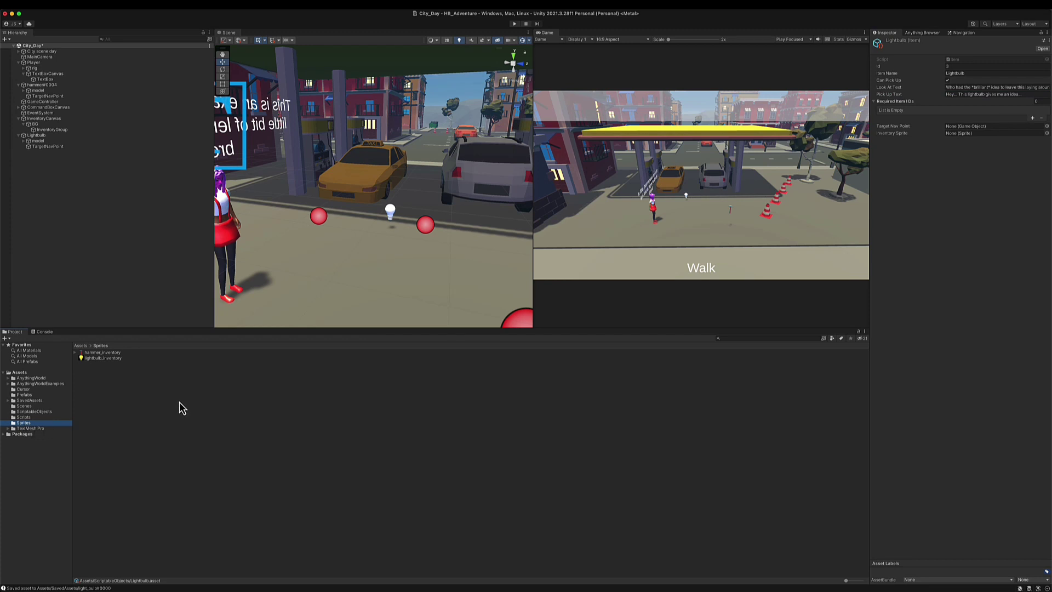
pyautogui.moveTo(100, 359); pyautogui.dragTo(862, 257)
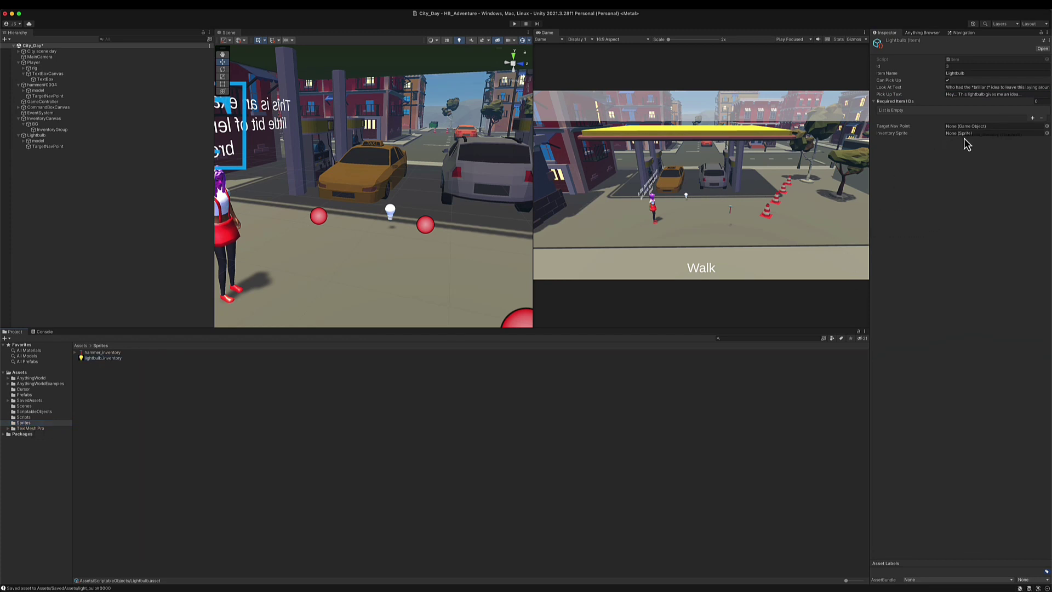
pyautogui.moveTo(968, 134); pyautogui.dragTo(968, 134)
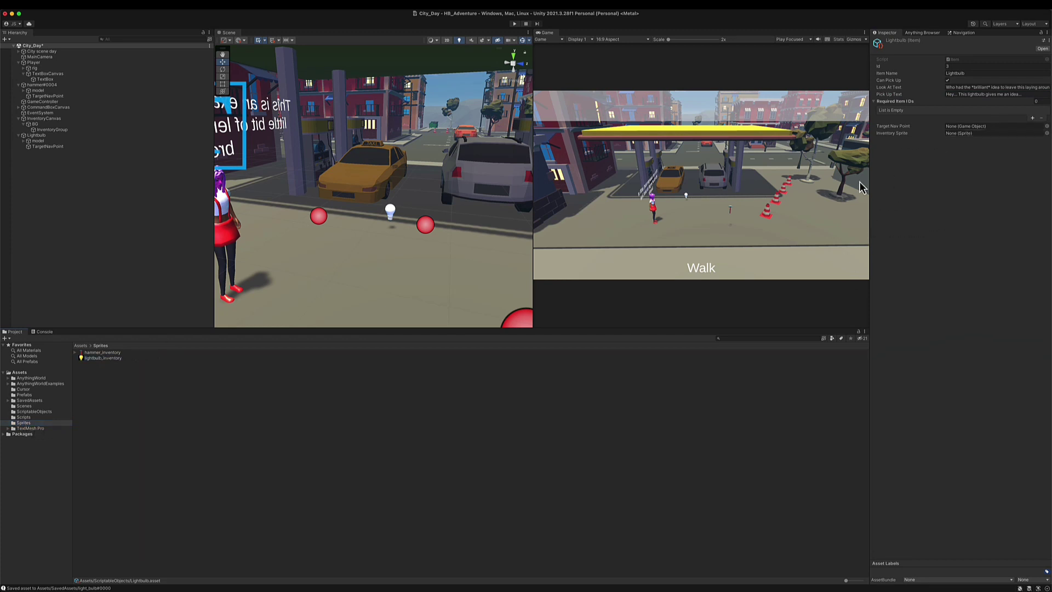
# Set the Texture Type of lightbulb_inventory to Sprite (2D and UI) and apply the import settings.
pyautogui.click(101, 360)
pyautogui.click(966, 63)
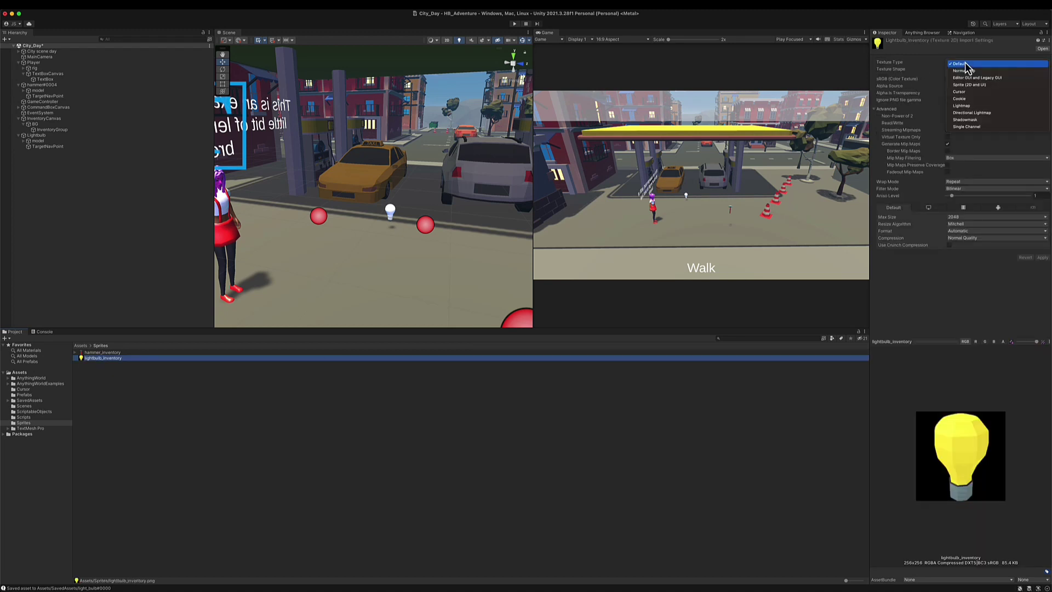
pyautogui.click(971, 85)
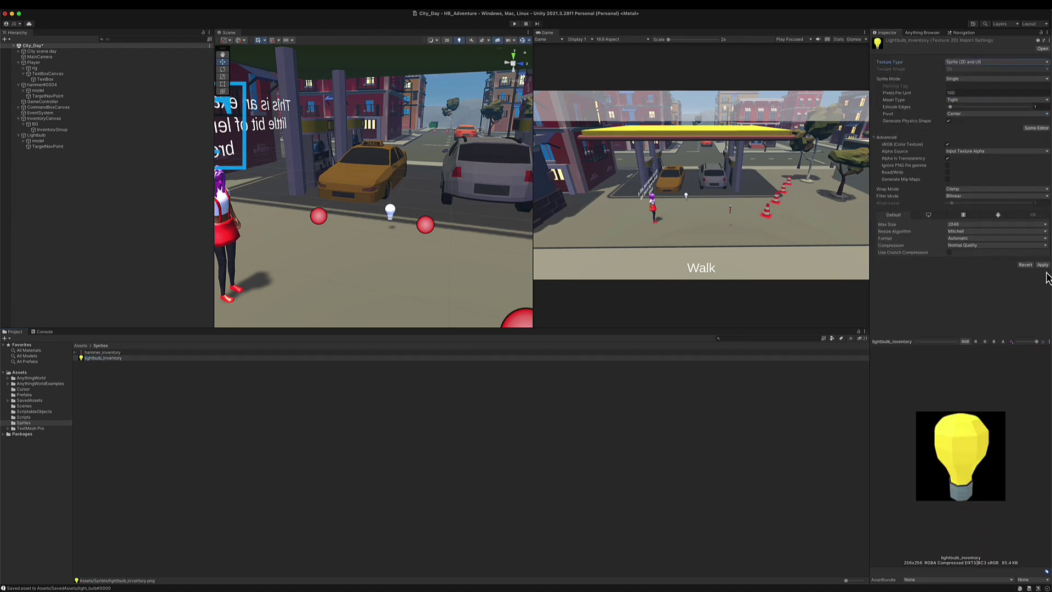
pyautogui.click(1042, 265)
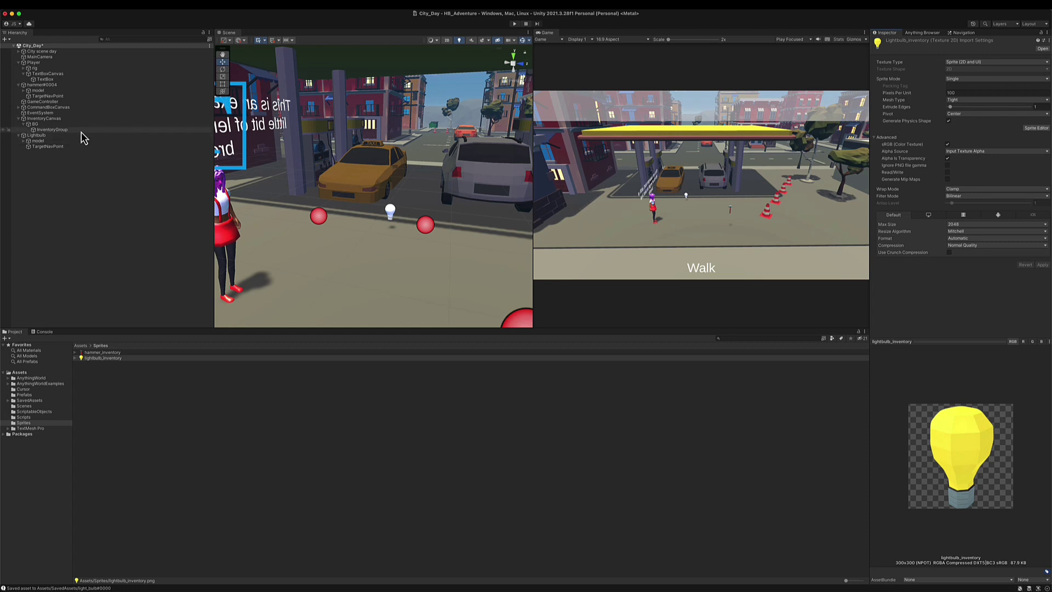
# Assign lightbulb_inventory as the Inventory Sprite of the Lightbulb item asset and start play mode.
pyautogui.click(42, 411)
pyautogui.click(94, 364)
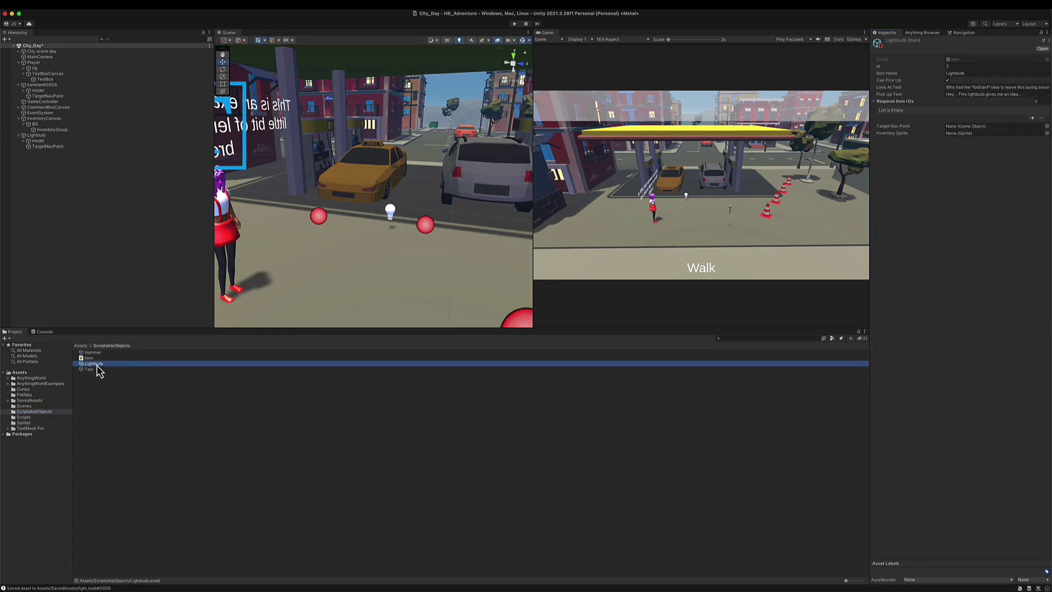
pyautogui.click(50, 422)
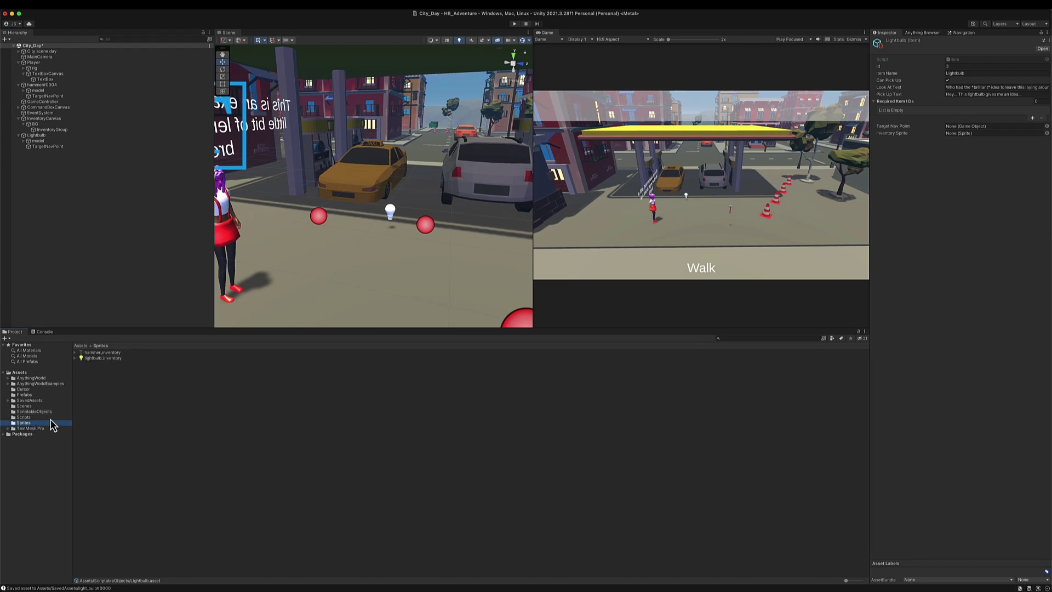
pyautogui.moveTo(94, 358); pyautogui.dragTo(981, 133)
pyautogui.click(515, 25)
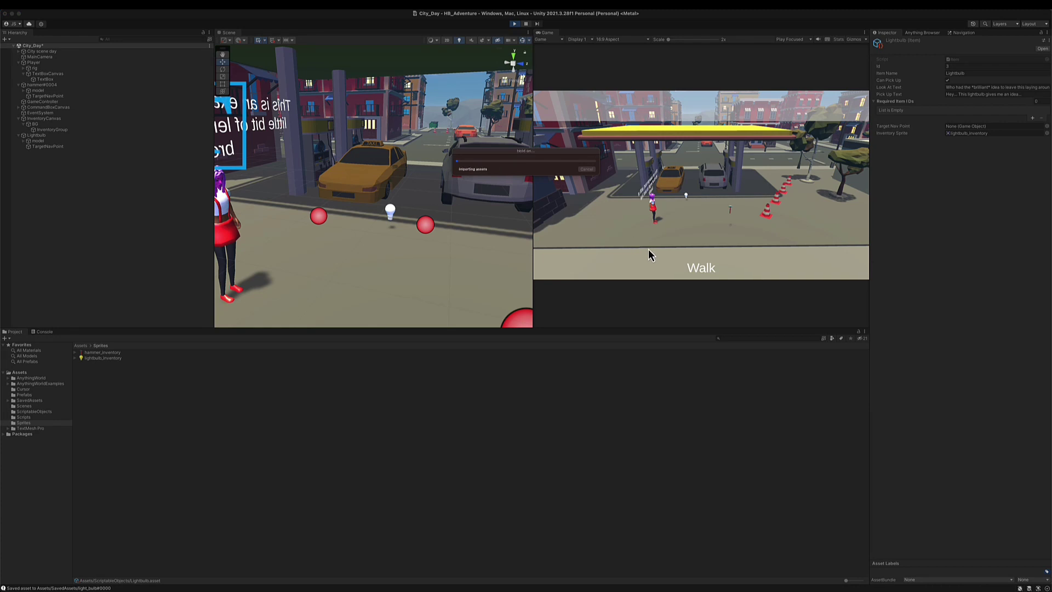
# Add an Item Controller component to the Lightbulb object in the scene and assign the Lightbulb item asset to it.
pyautogui.rightClick(699, 248)
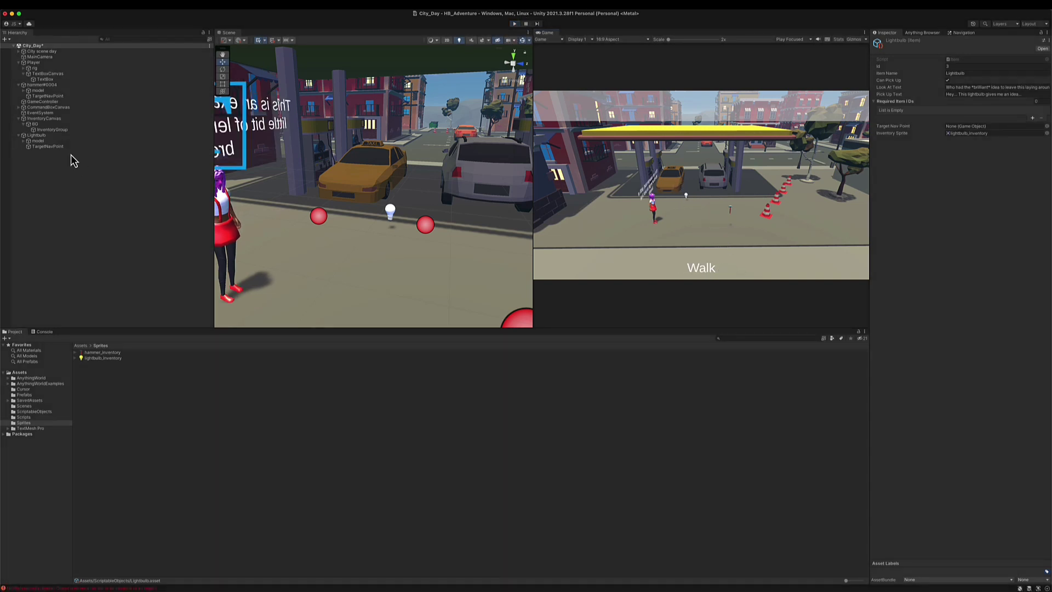
pyautogui.click(55, 135)
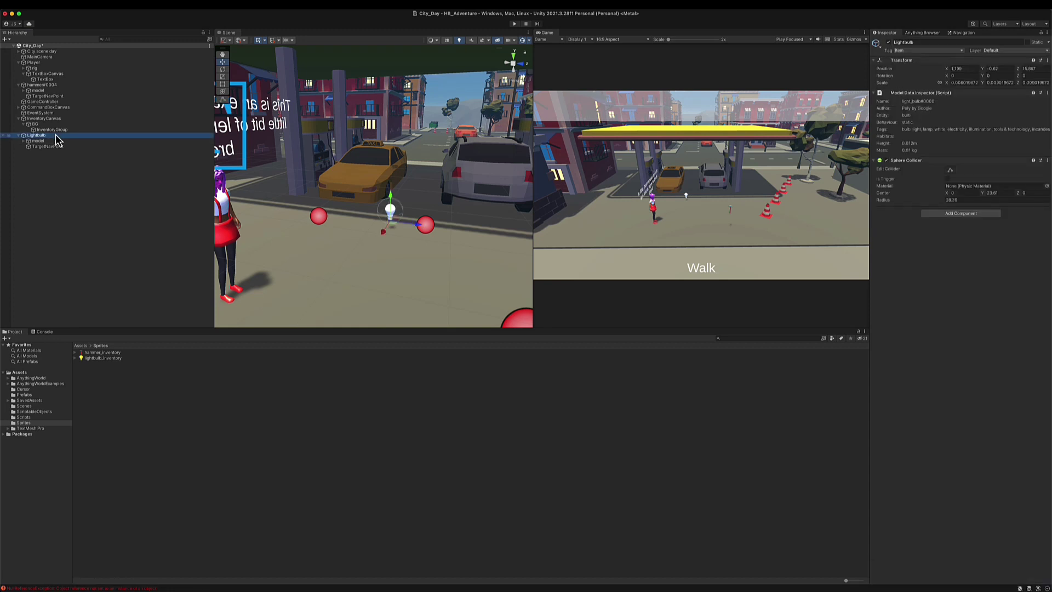
pyautogui.click(934, 214)
pyautogui.write('Ite')
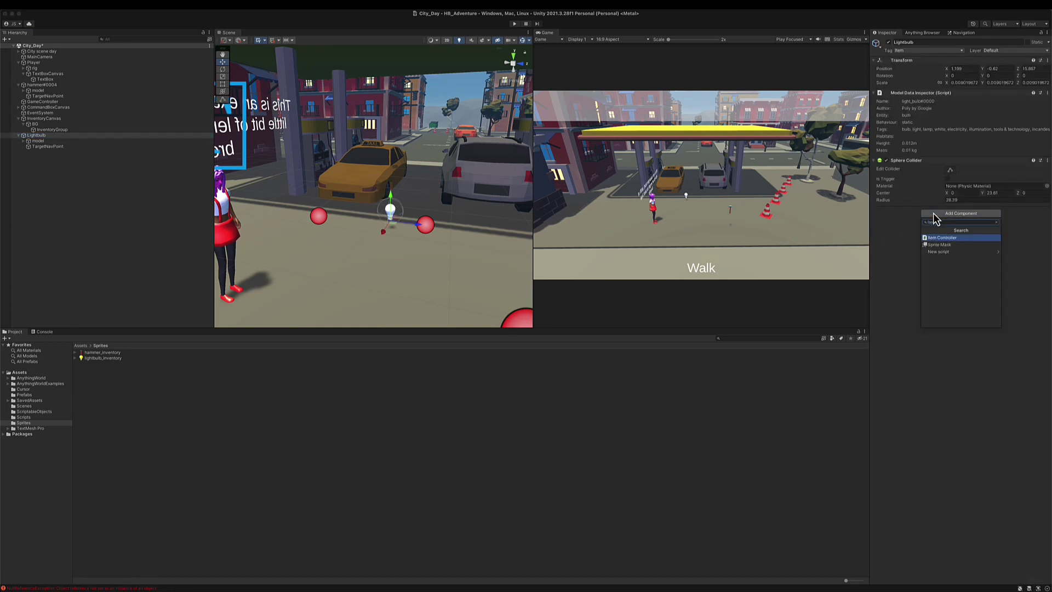
pyautogui.press('Return')
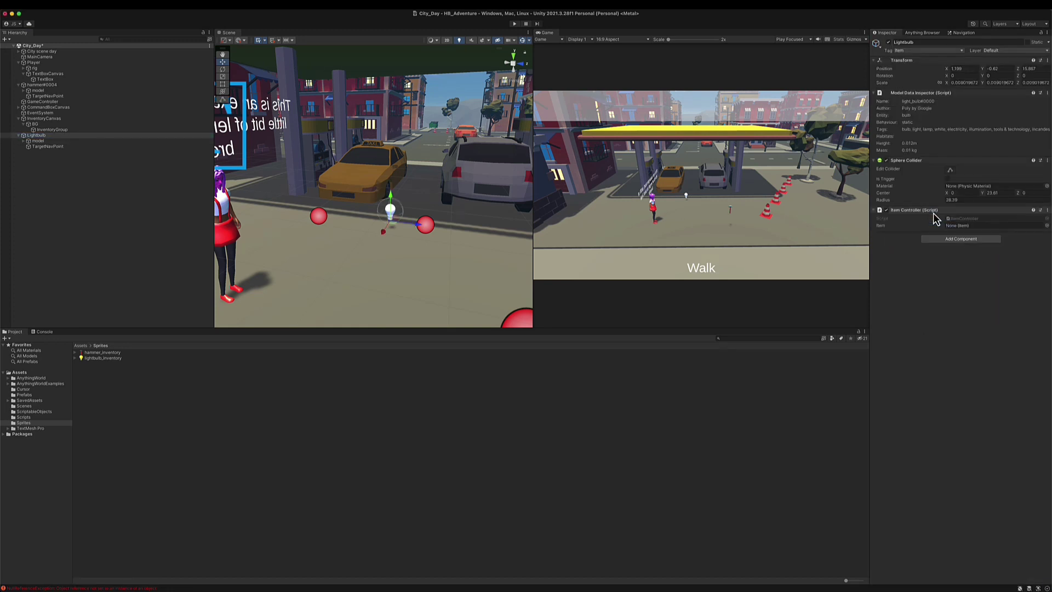
pyautogui.click(31, 411)
pyautogui.moveTo(91, 364); pyautogui.dragTo(978, 225)
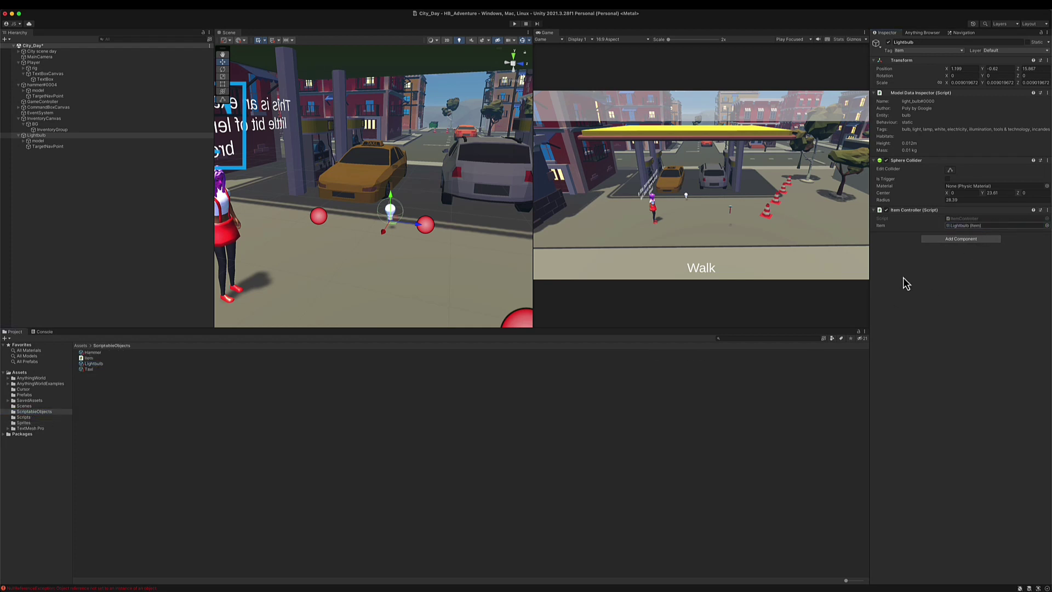
# Start play mode, check the Console, and have the character look at the lightbulb in the game.
pyautogui.click(515, 24)
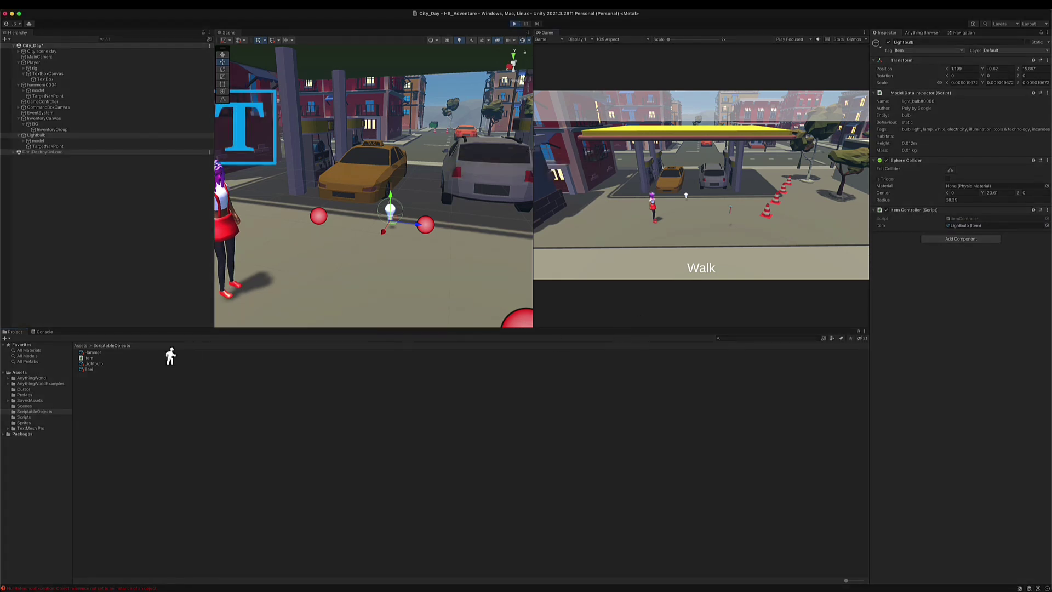
pyautogui.click(44, 332)
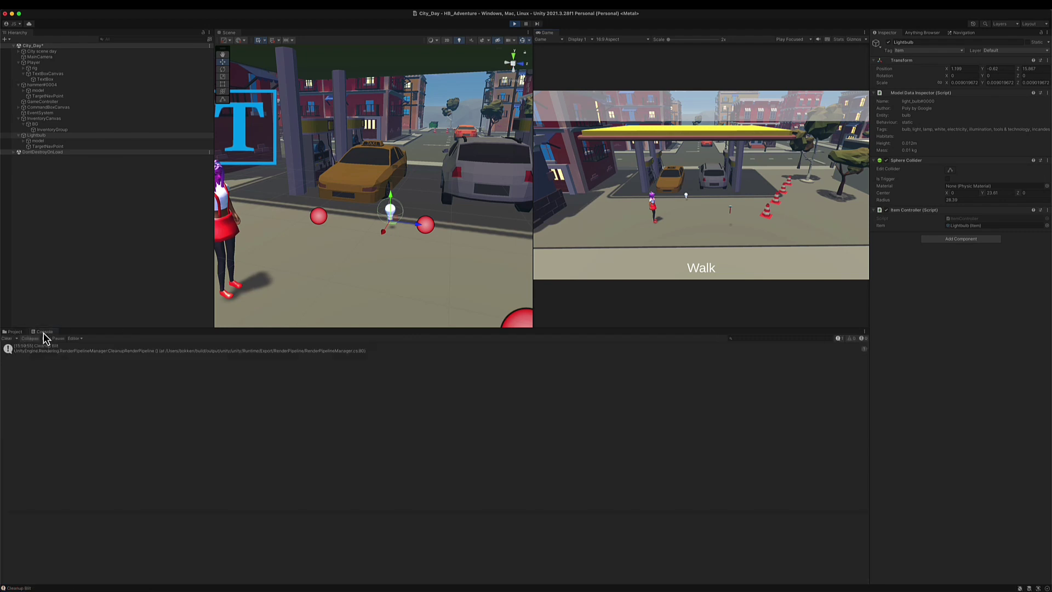
pyautogui.click(15, 333)
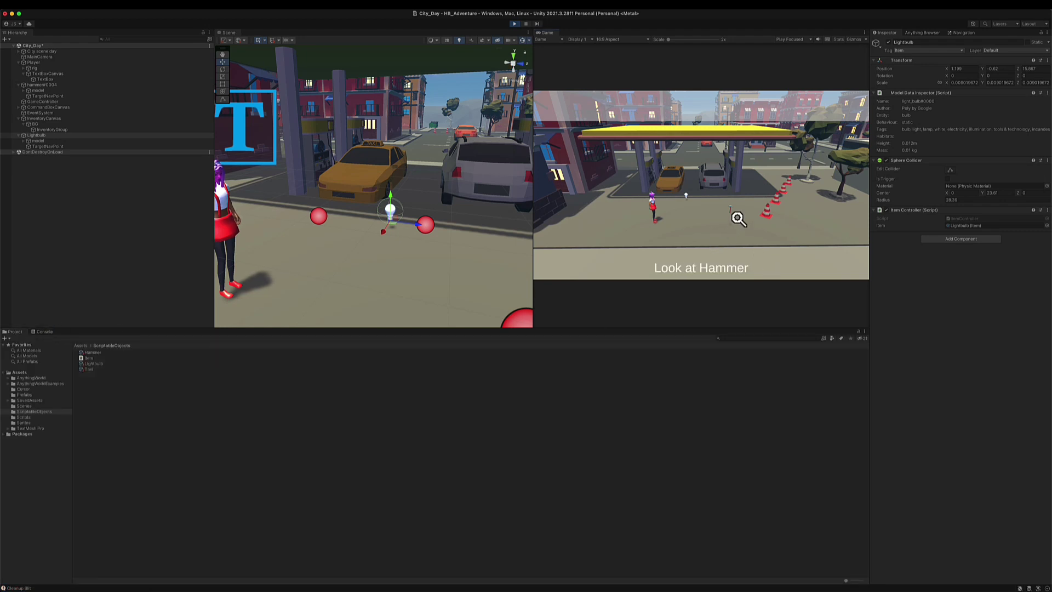
pyautogui.click(692, 200)
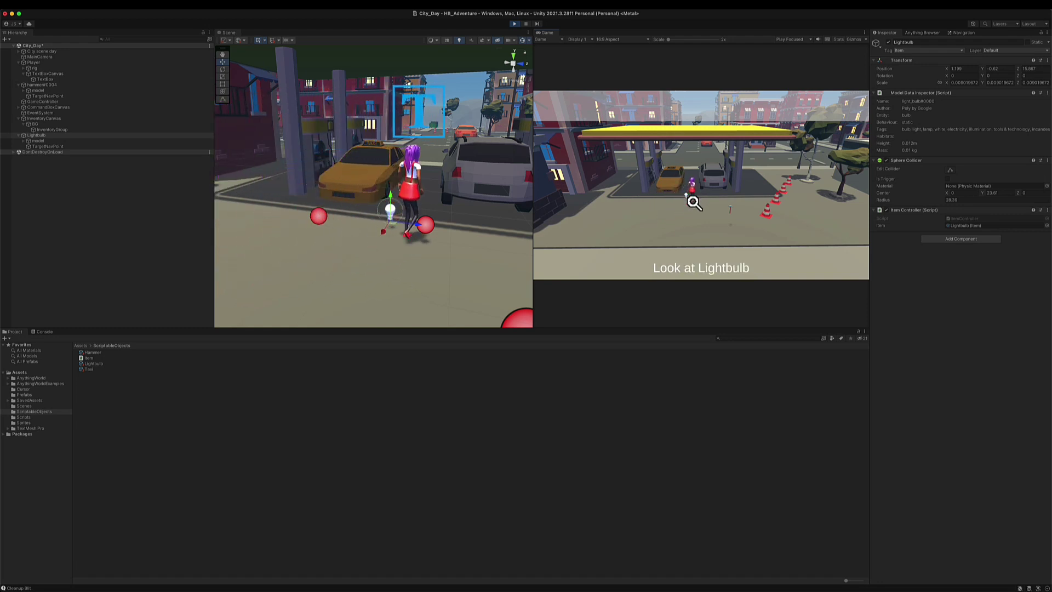
# Test the Pick Up command on the lightbulb and the hammer in the game, and exit play mode.
pyautogui.rightClick(693, 202)
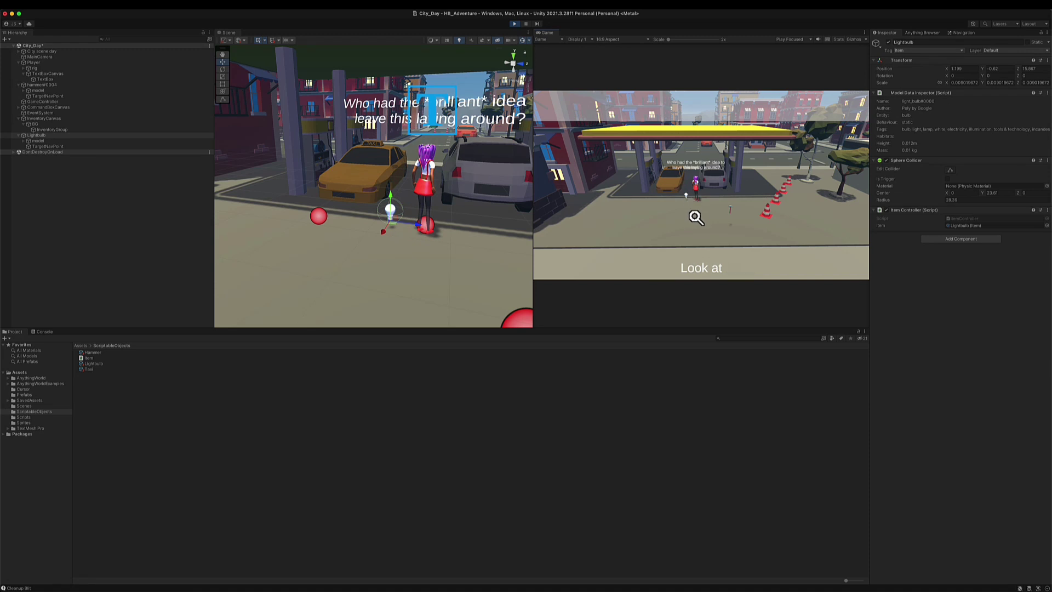
pyautogui.click(693, 201)
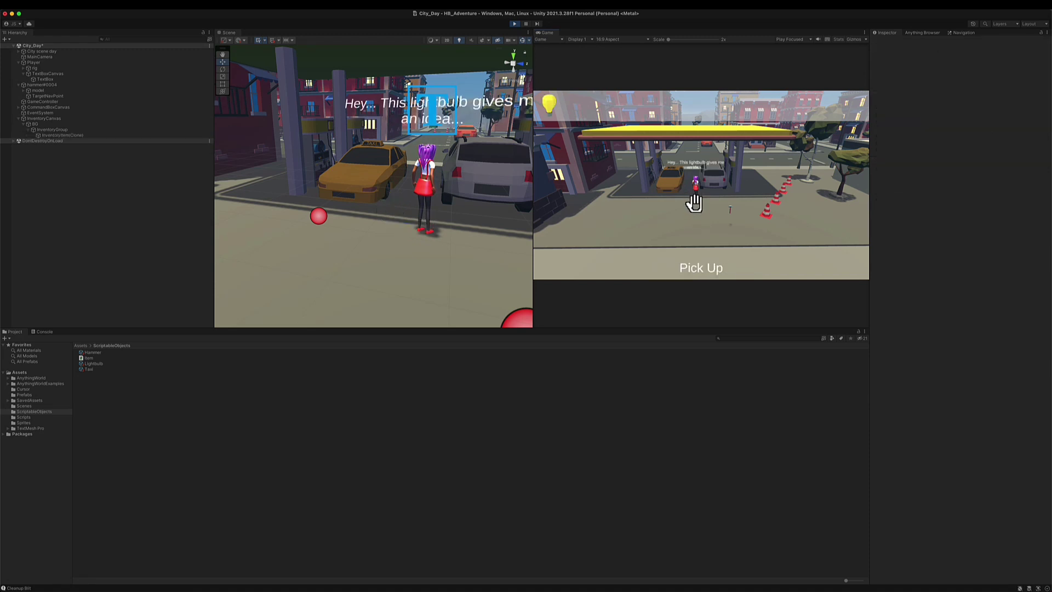
pyautogui.click(733, 217)
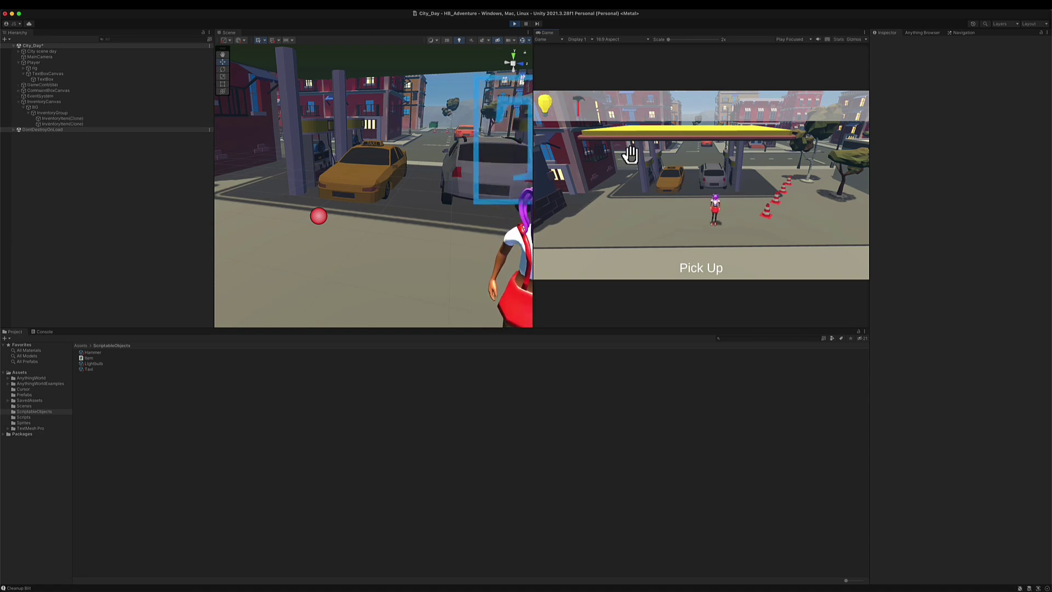
pyautogui.click(515, 25)
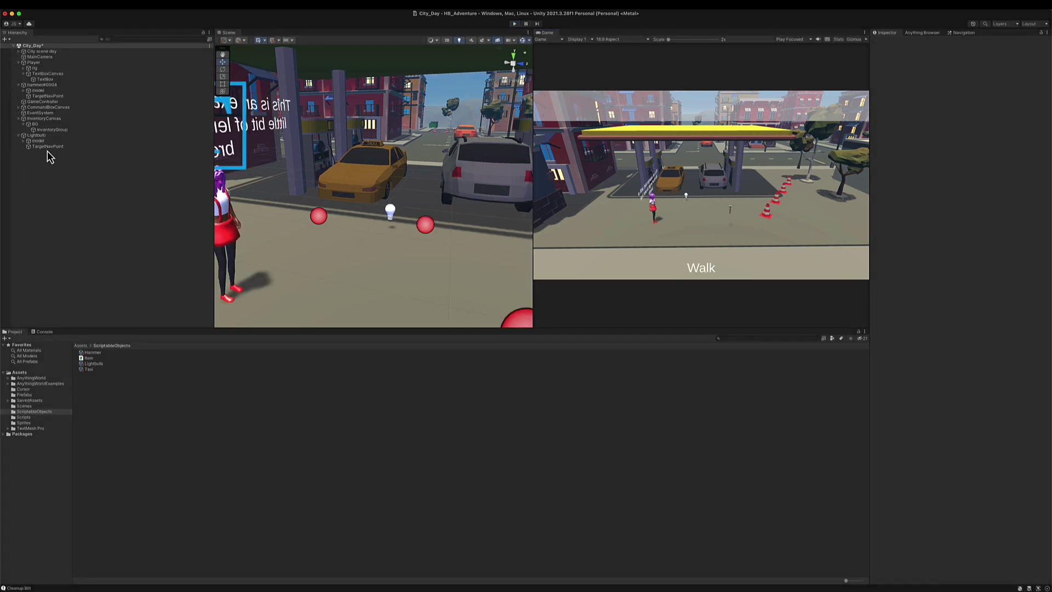
# Deactivate the Lightbulb object in the City_Day scene.
pyautogui.click(44, 135)
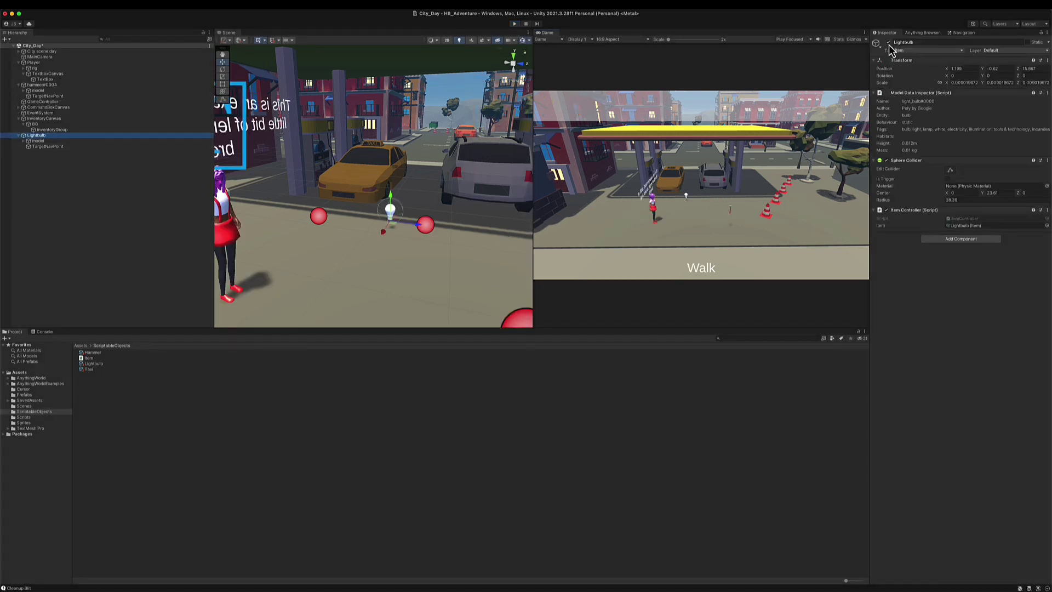
pyautogui.click(887, 43)
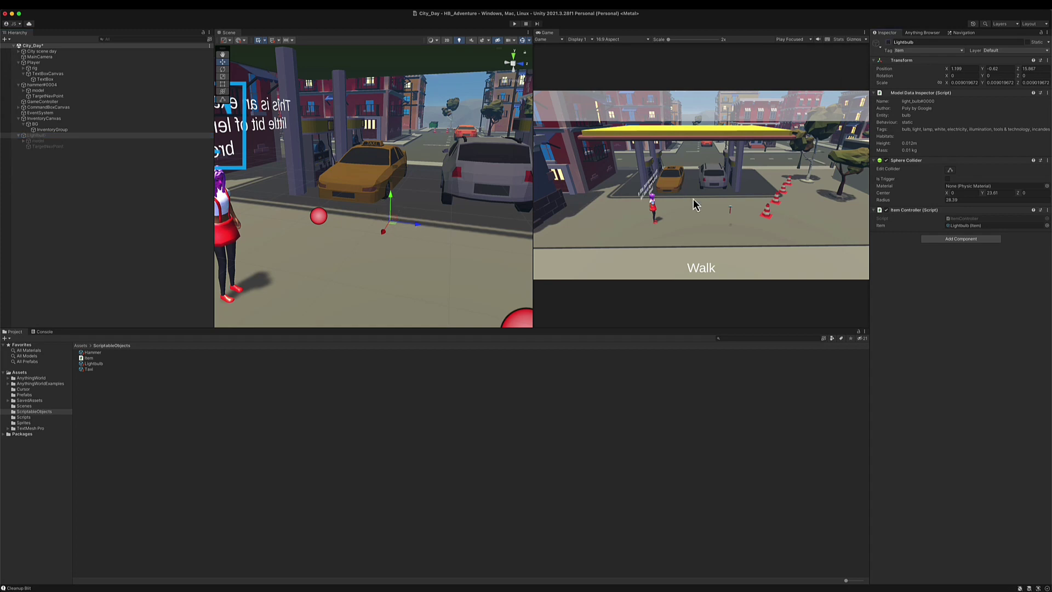